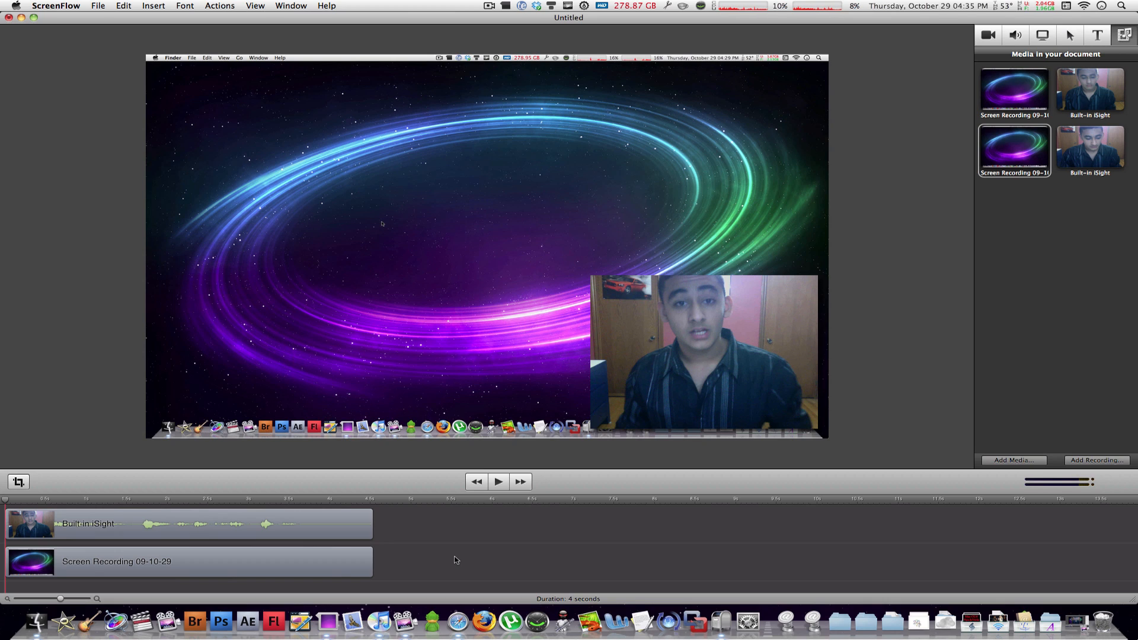
# - Play back the timeline briefly and return the playhead to the start
pyautogui.press('XF86AudioRaiseVolume')
pyautogui.press('space')
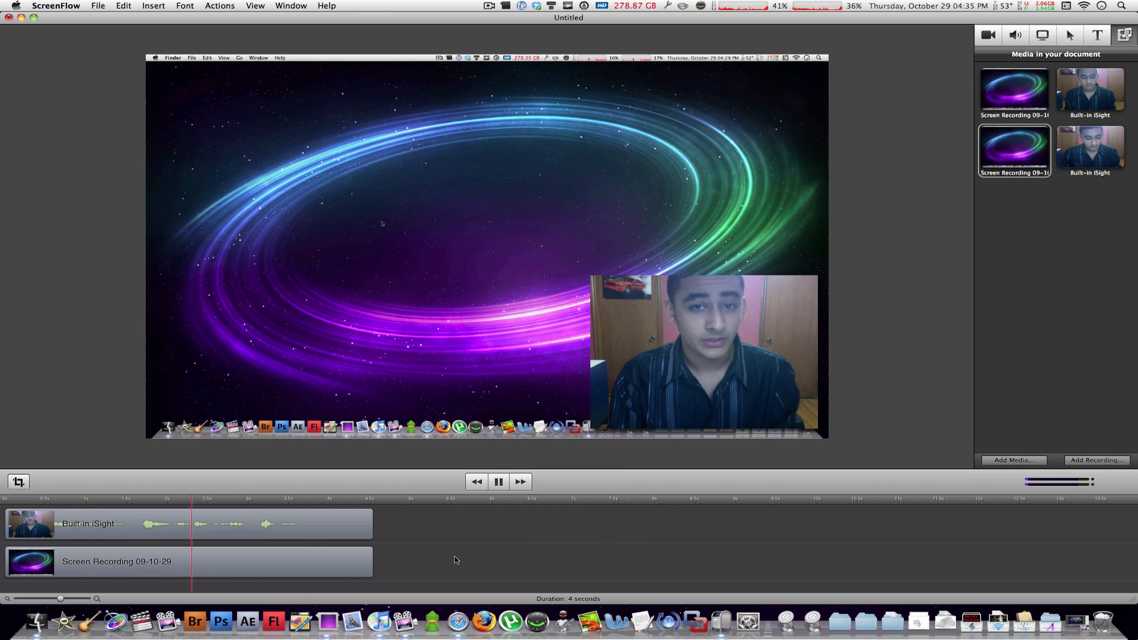
pyautogui.press('space')
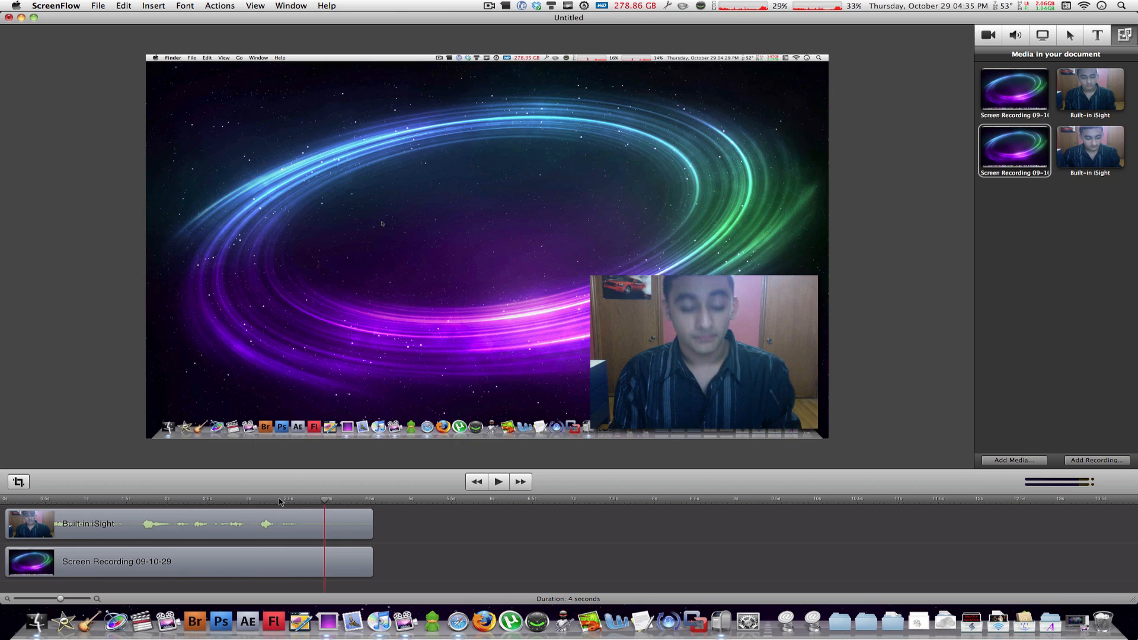
pyautogui.moveTo(281, 501); pyautogui.dragTo(5, 502)
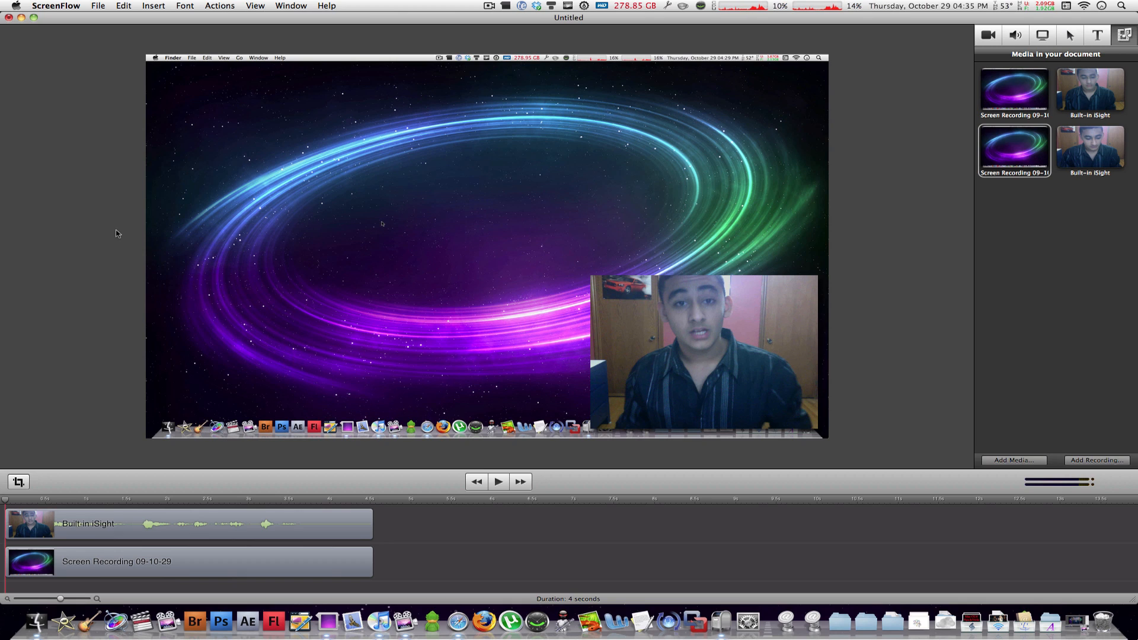
# - Inspect the screen recording and webcam clips by selecting them on the canvas and in the timeline
pyautogui.click(281, 218)
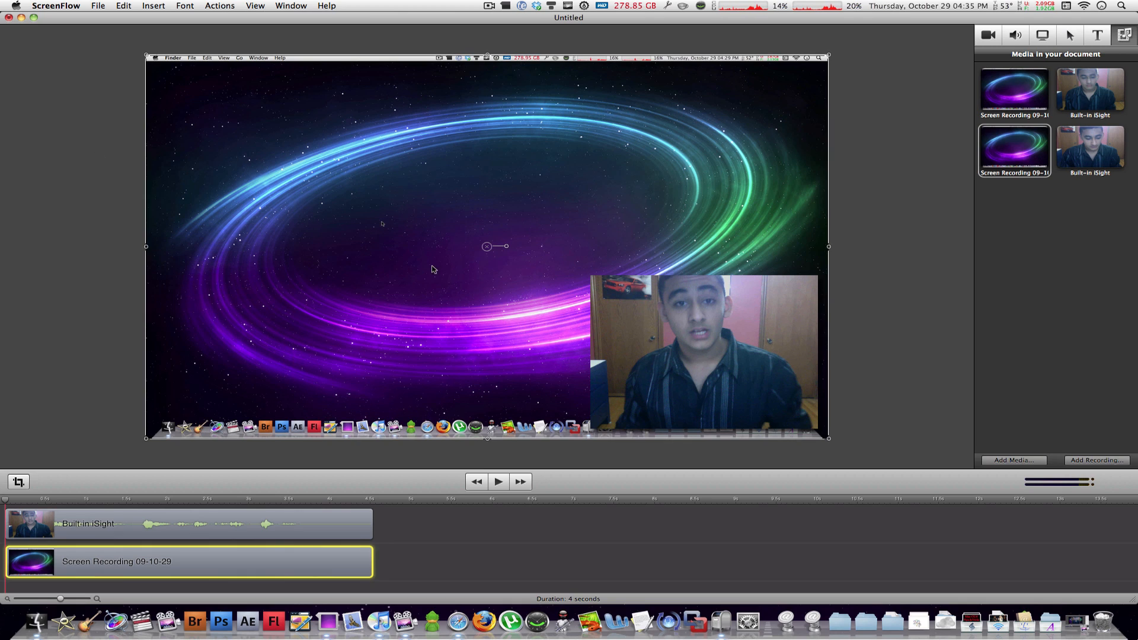
pyautogui.click(741, 355)
pyautogui.click(518, 563)
pyautogui.click(354, 564)
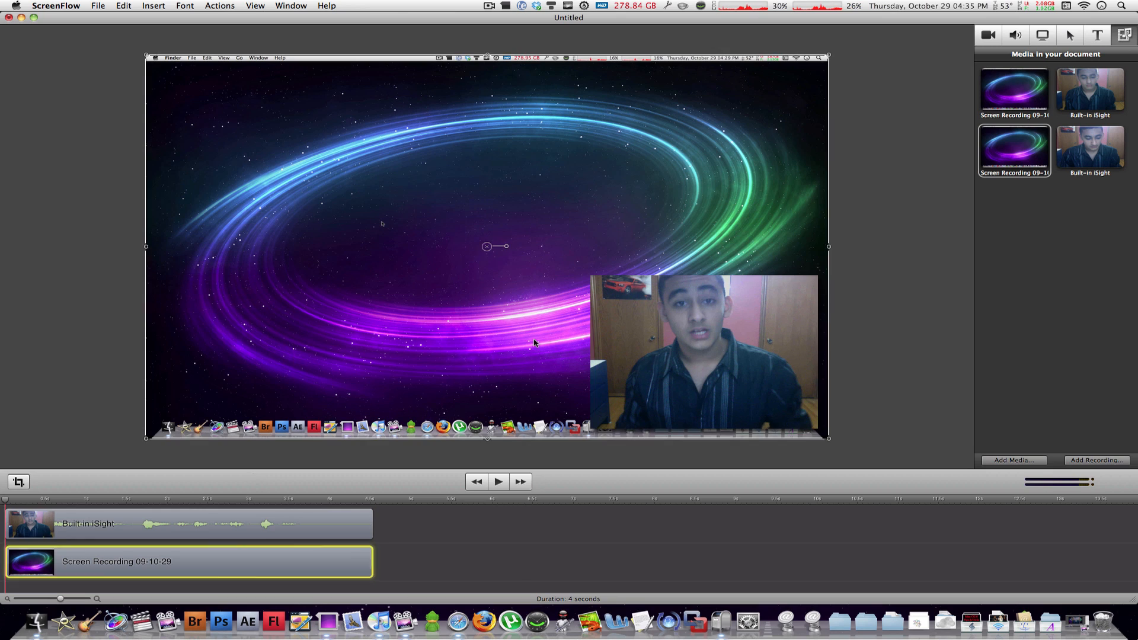
pyautogui.click(348, 535)
pyautogui.click(327, 567)
pyautogui.click(300, 529)
pyautogui.click(305, 557)
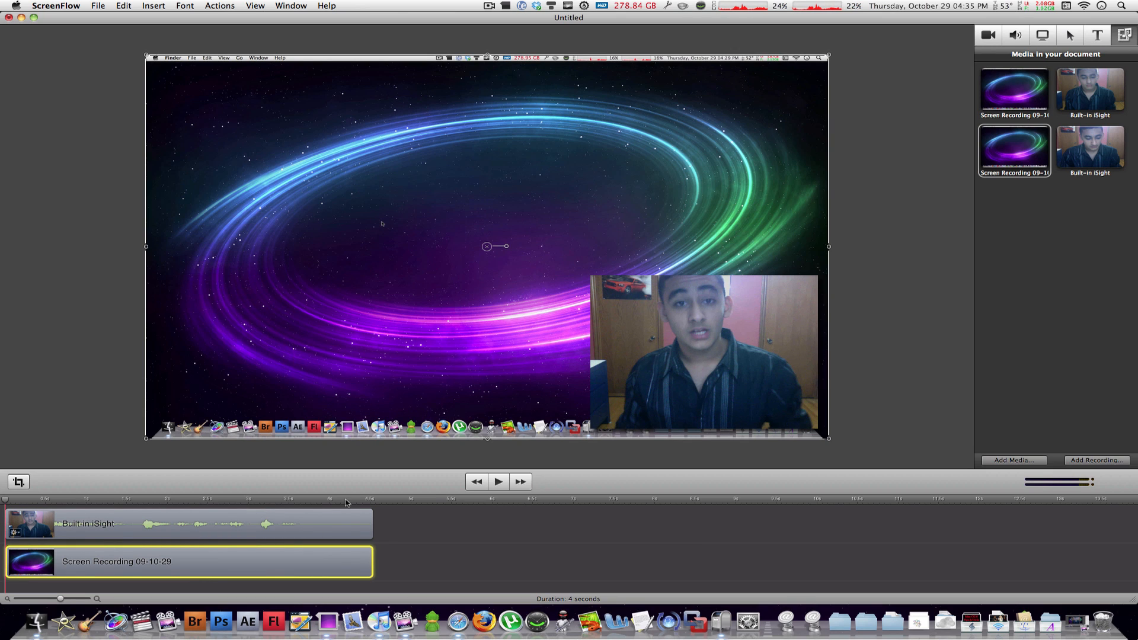
# - Browse the video, audio, screen recording and callout property panes, then deselect the clips
pyautogui.click(987, 35)
pyautogui.click(1016, 40)
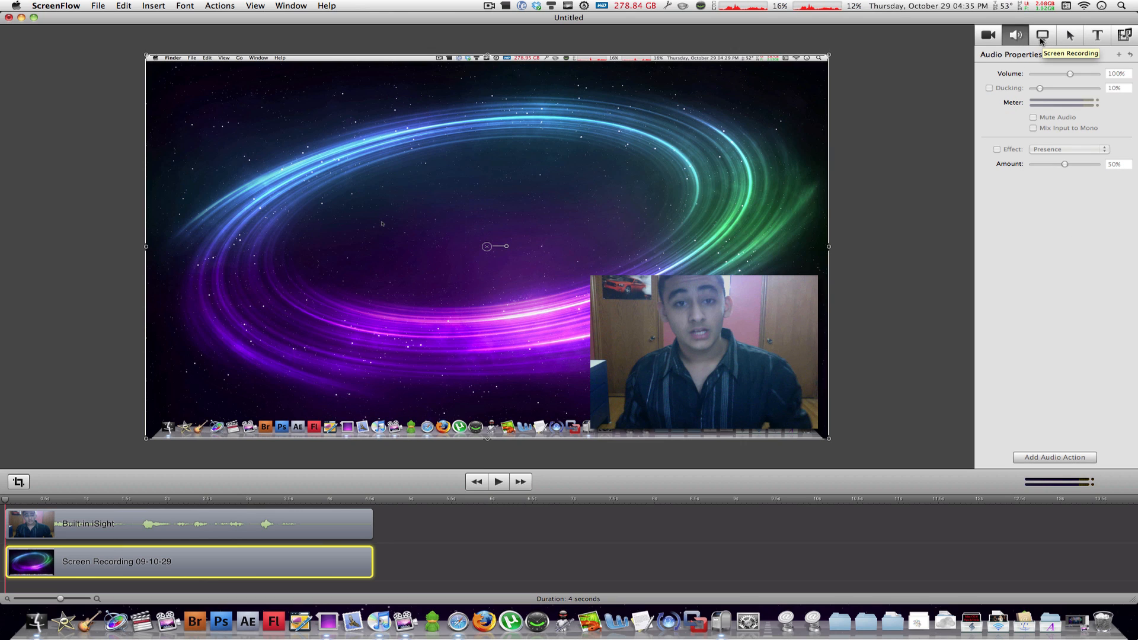
pyautogui.click(1042, 39)
pyautogui.click(998, 41)
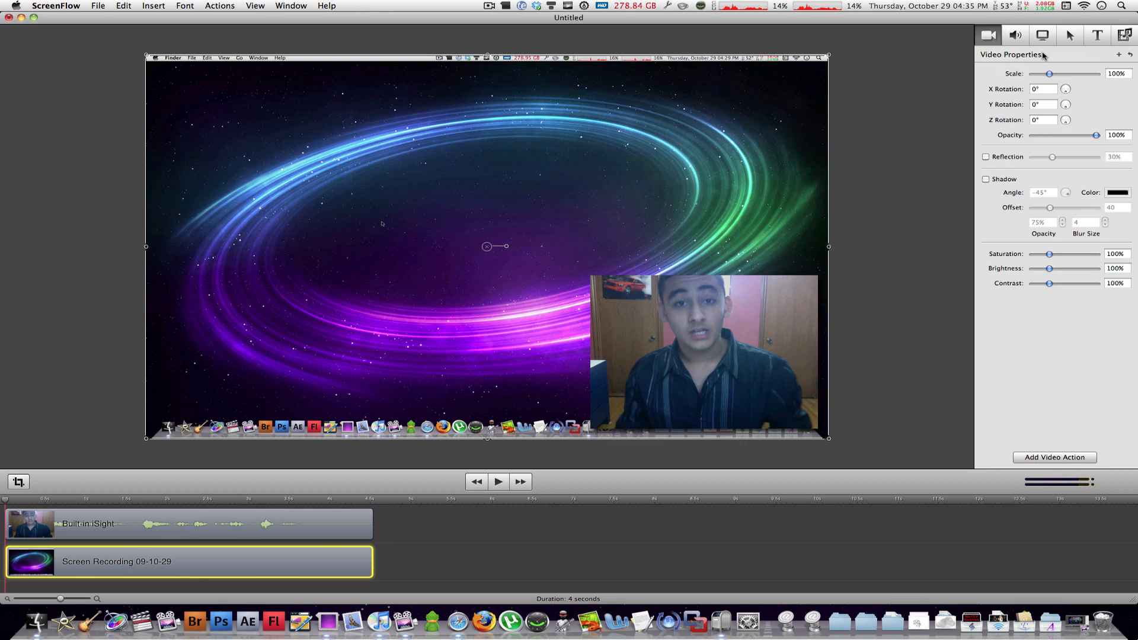
pyautogui.click(1063, 44)
pyautogui.click(607, 557)
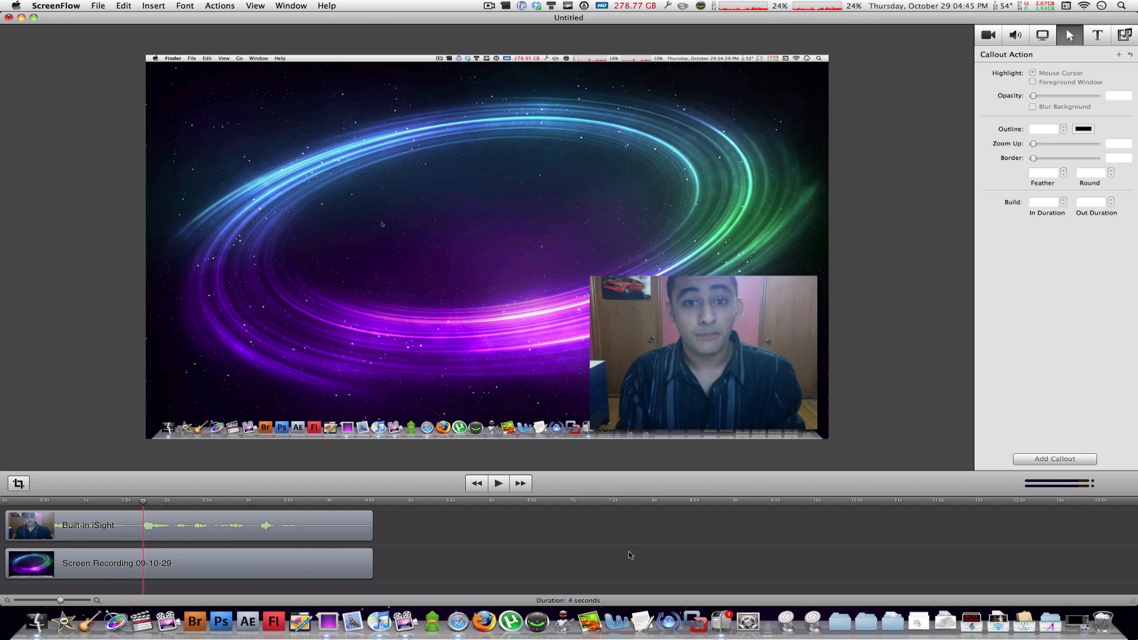
# - Enlarge the editor window so the timeline area gets taller
pyautogui.moveTo(1134, 599); pyautogui.dragTo(1134, 636)
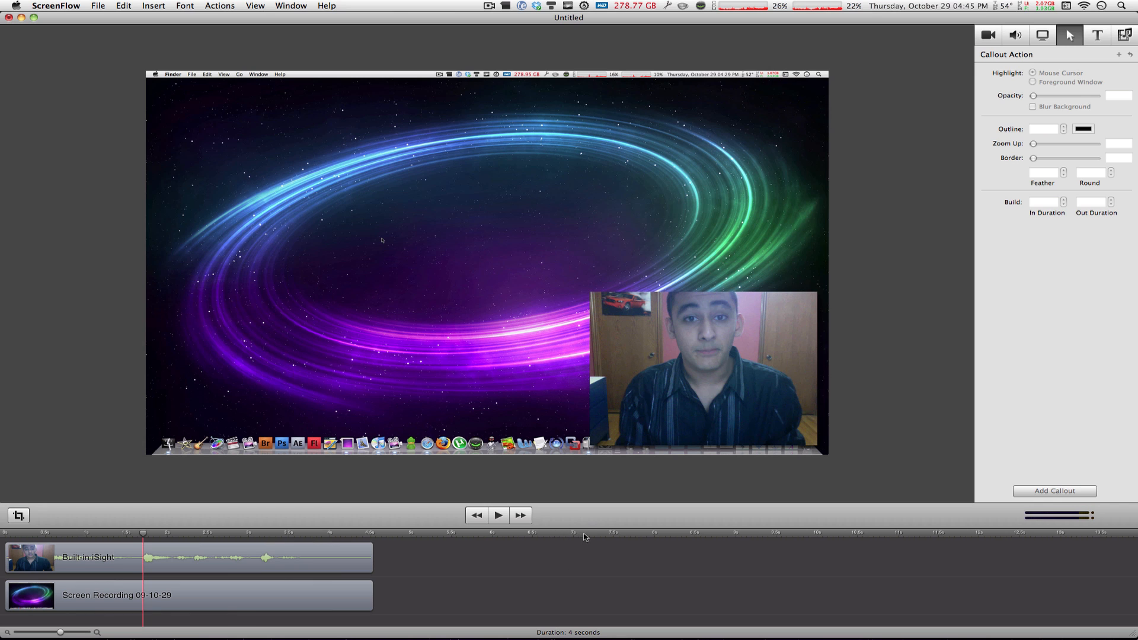
pyautogui.moveTo(584, 526); pyautogui.dragTo(586, 488)
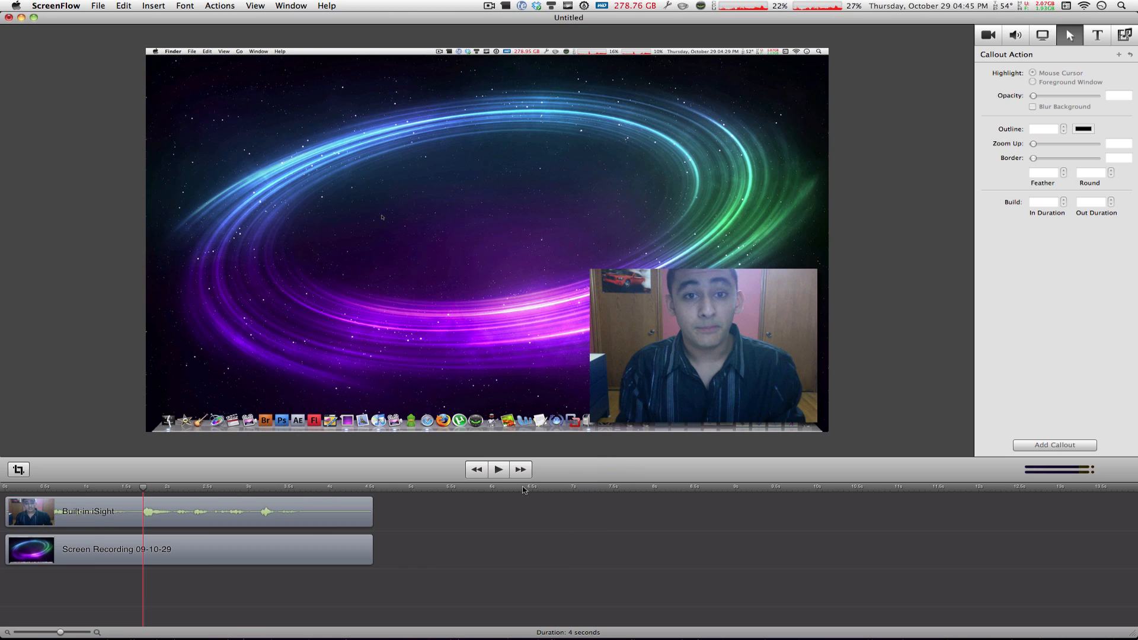
pyautogui.moveTo(598, 479)
pyautogui.mouseDown()
pyautogui.moveTo(597, 468)
pyautogui.moveTo(599, 488)
pyautogui.mouseUp()
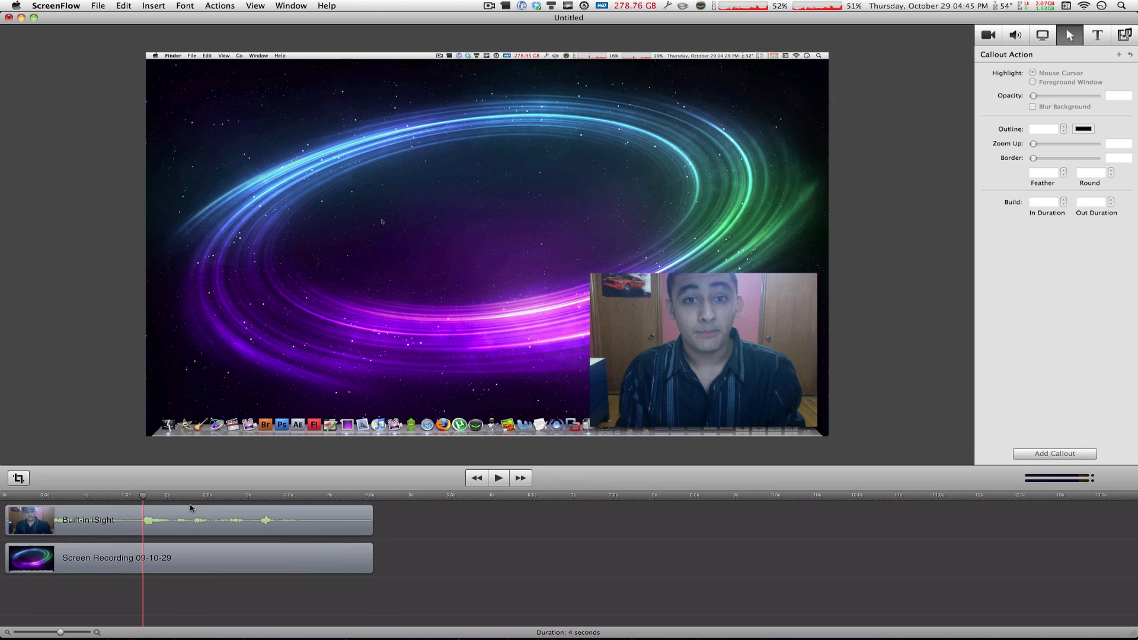
pyautogui.moveTo(189, 508)
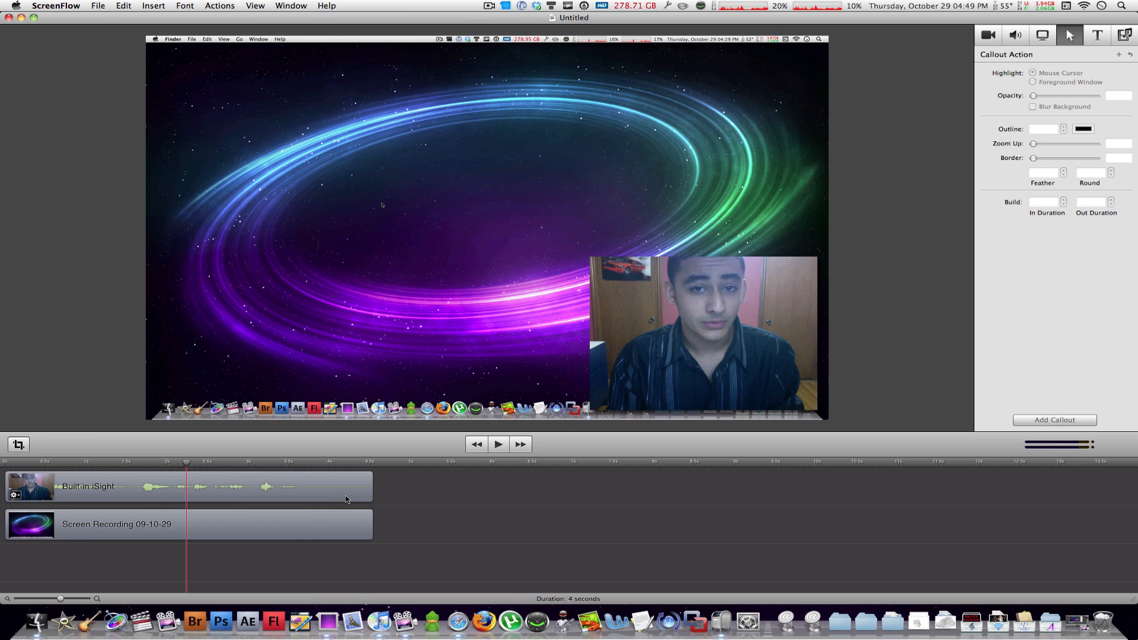
# - Select the webcam clip and the screen recording clip in turn, then clear the selection
pyautogui.click(348, 499)
pyautogui.click(670, 400)
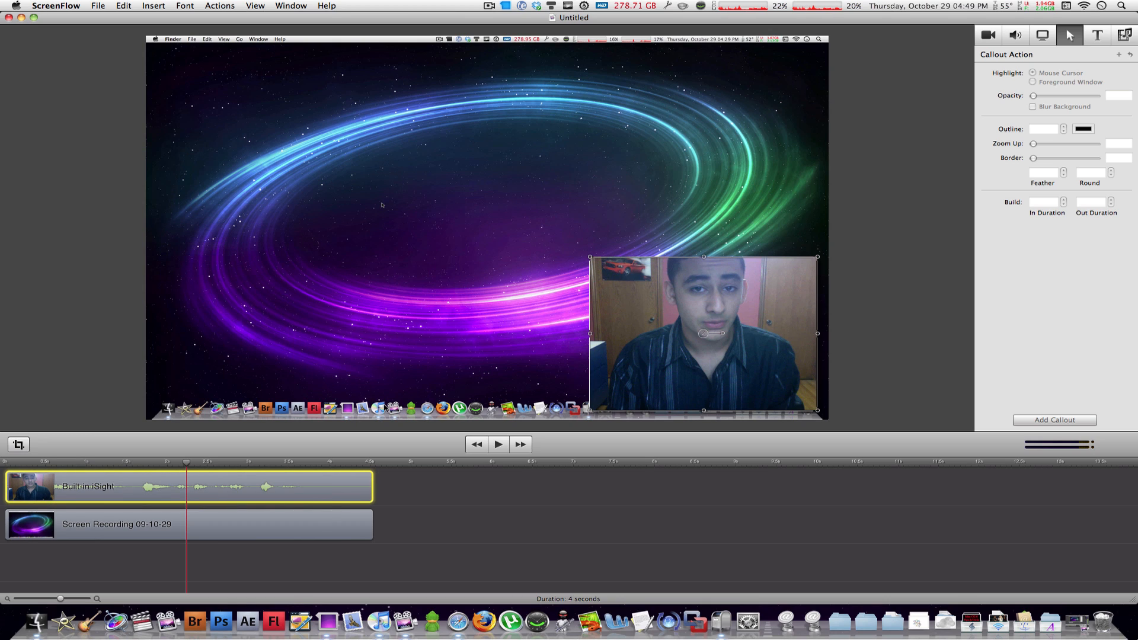
pyautogui.click(298, 516)
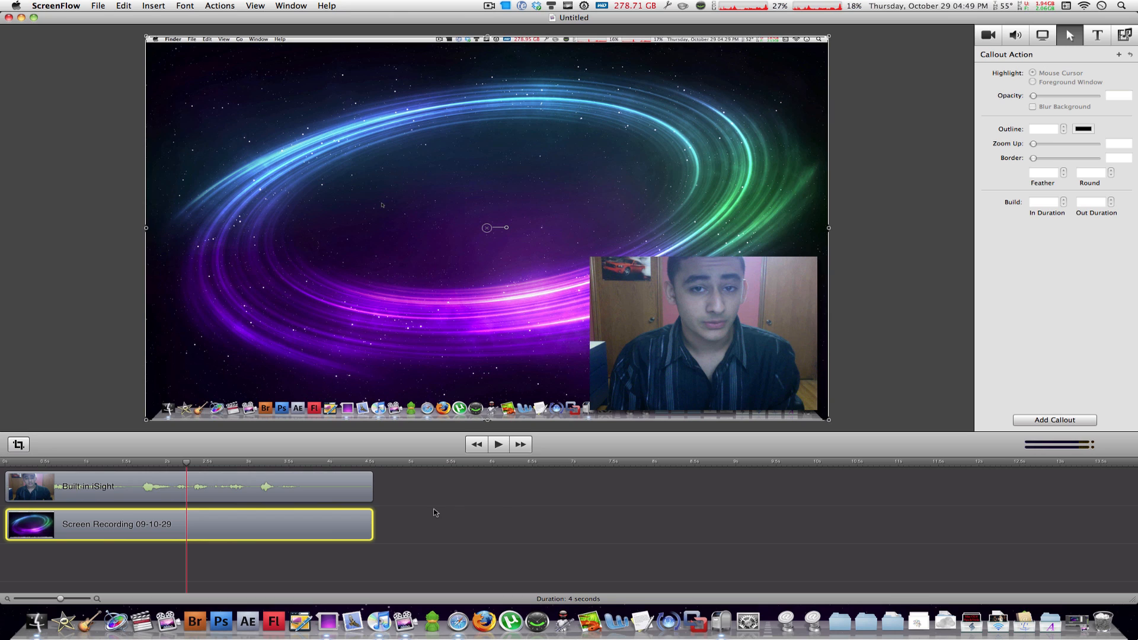
pyautogui.click(436, 544)
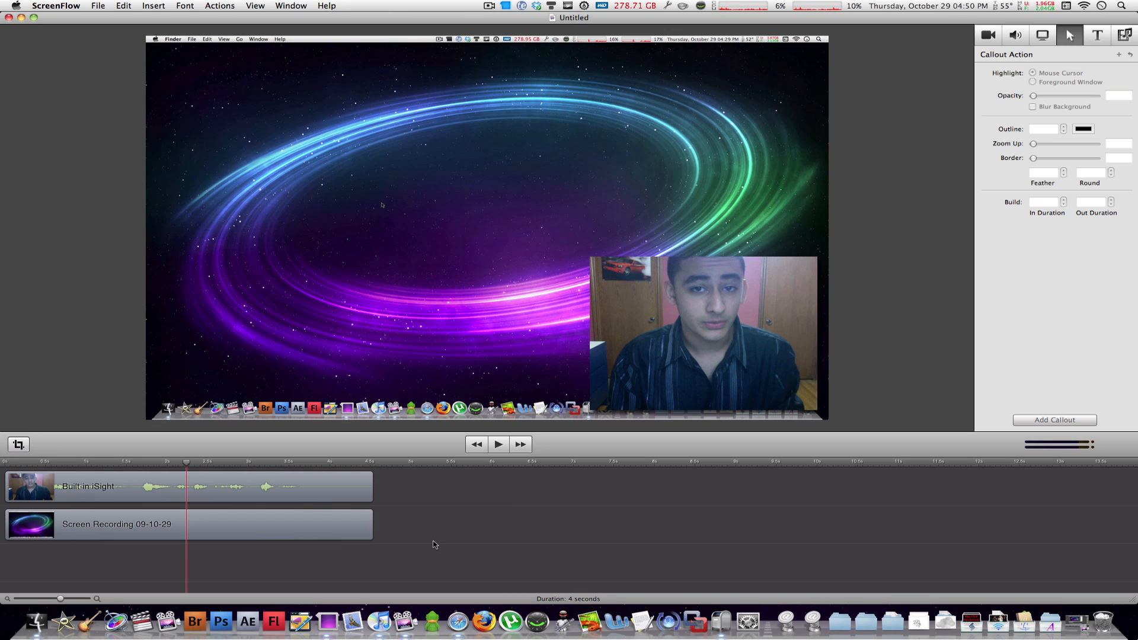
# - Hide the Dock and extend the editor window down to the bottom of the screen
pyautogui.press('alt+super+d')
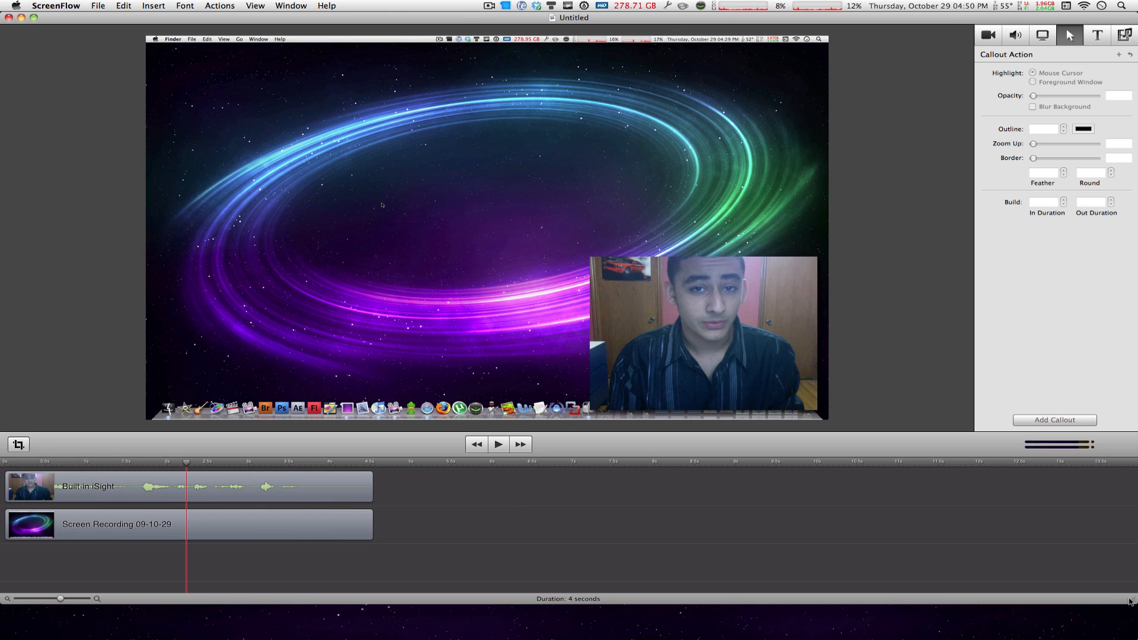
pyautogui.moveTo(1133, 599); pyautogui.dragTo(1133, 633)
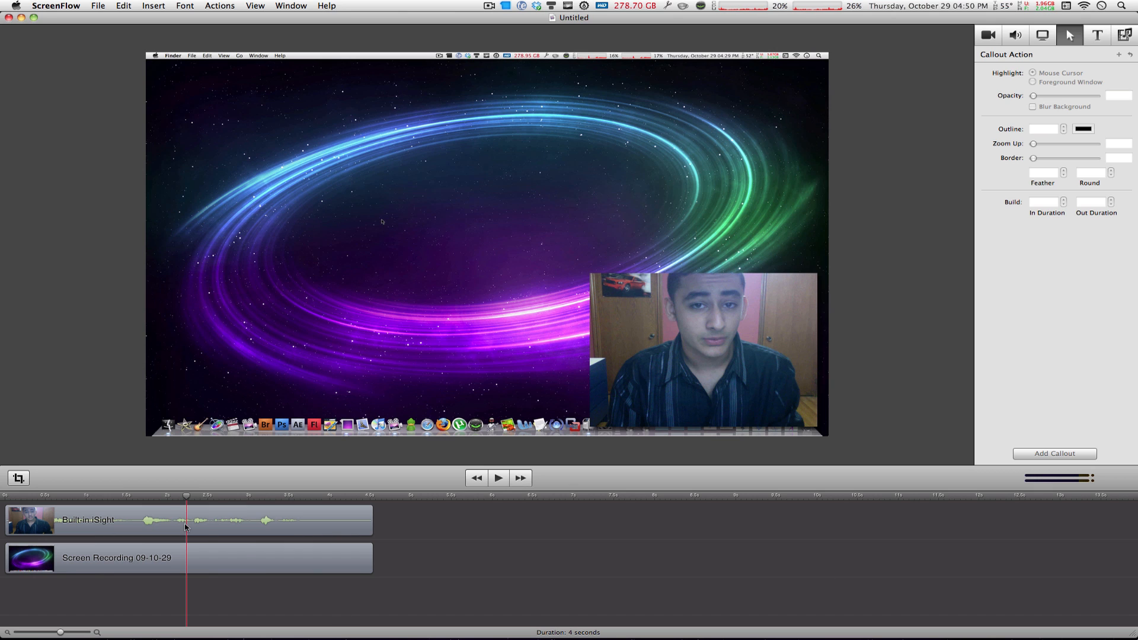
# - Play the timeline from the start and park the playhead near the end of the clips
pyautogui.moveTo(170, 496); pyautogui.dragTo(130, 500)
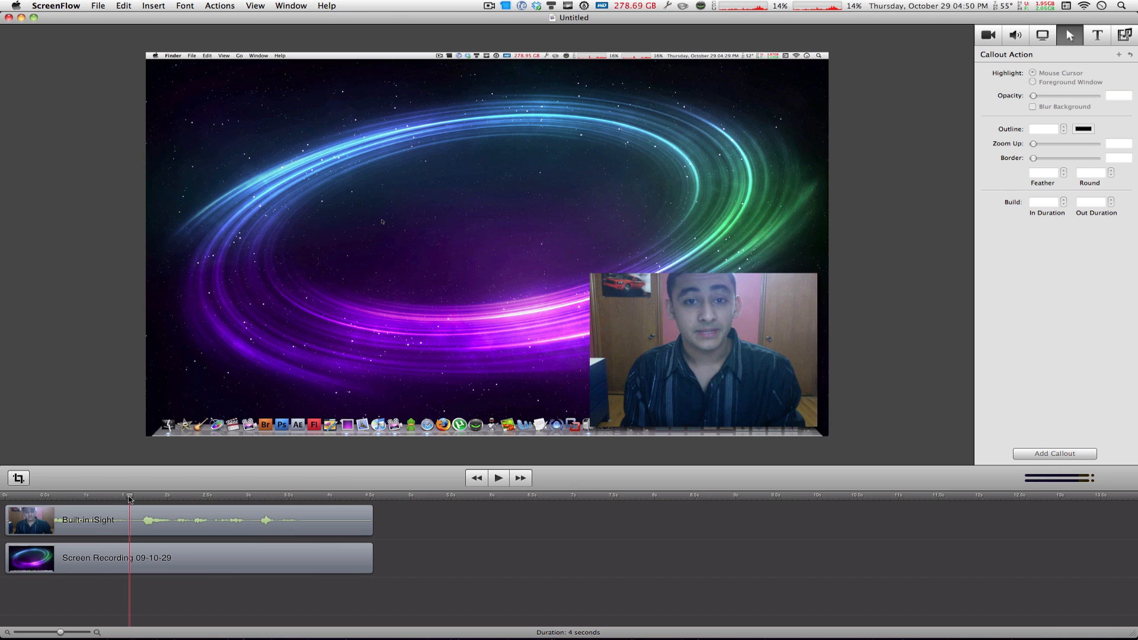
pyautogui.moveTo(130, 497); pyautogui.dragTo(16, 497)
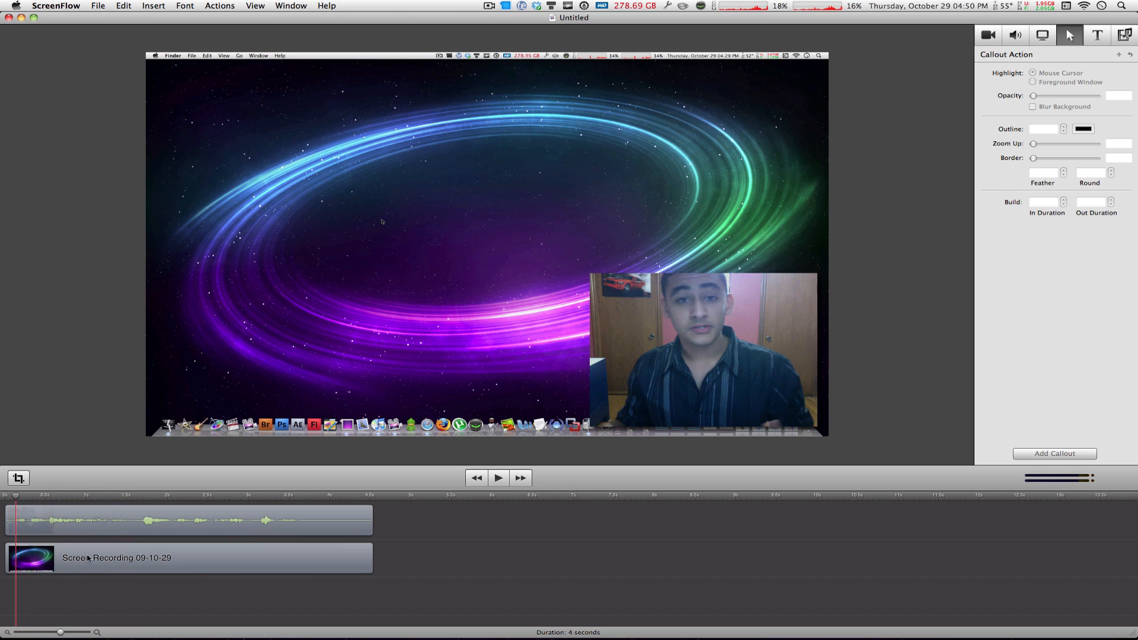
pyautogui.press('space')
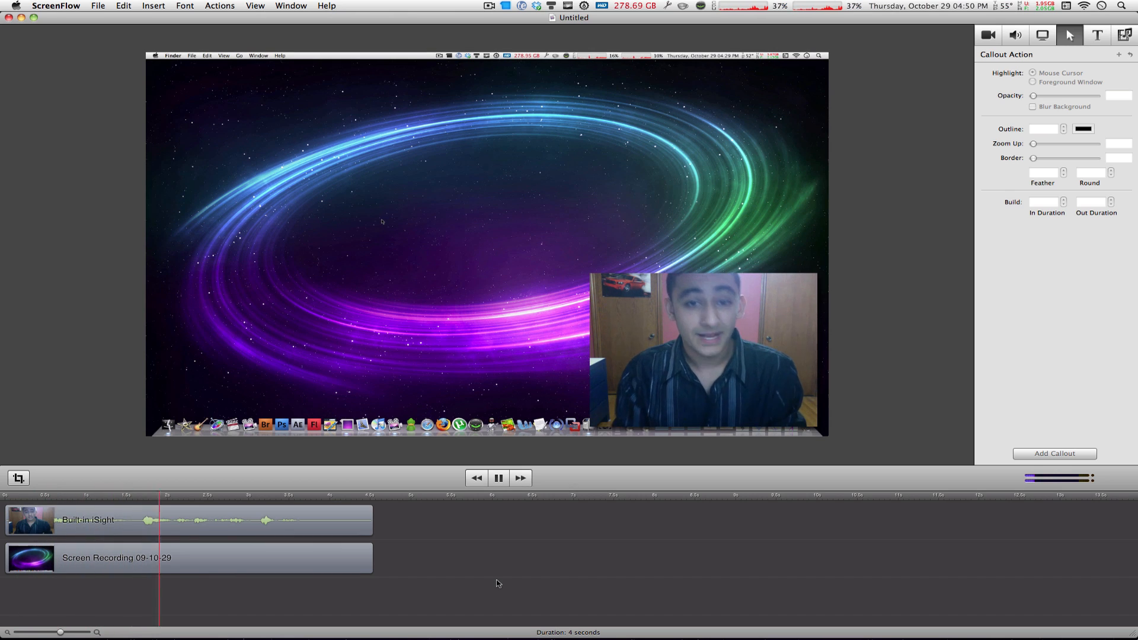
pyautogui.press('space')
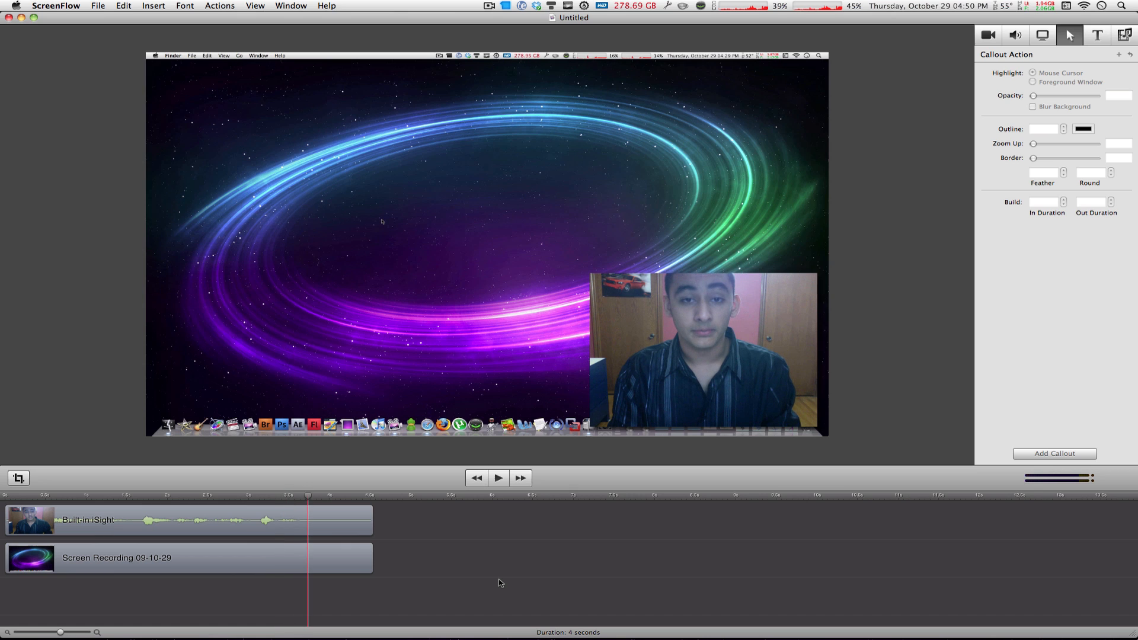
pyautogui.moveTo(314, 497)
pyautogui.mouseDown()
pyautogui.moveTo(368, 499)
pyautogui.moveTo(283, 504)
pyautogui.moveTo(322, 512)
pyautogui.moveTo(308, 514)
pyautogui.mouseUp()
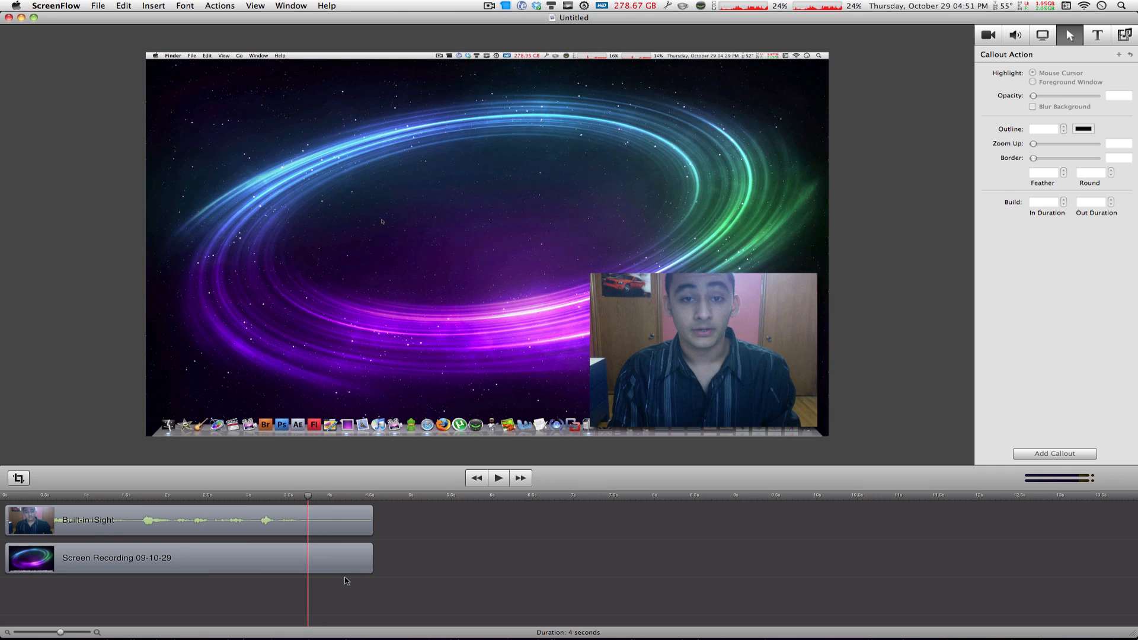
# - Split both clips at the playhead and shift the pieces, then undo all three edits
pyautogui.moveTo(357, 616); pyautogui.dragTo(349, 537)
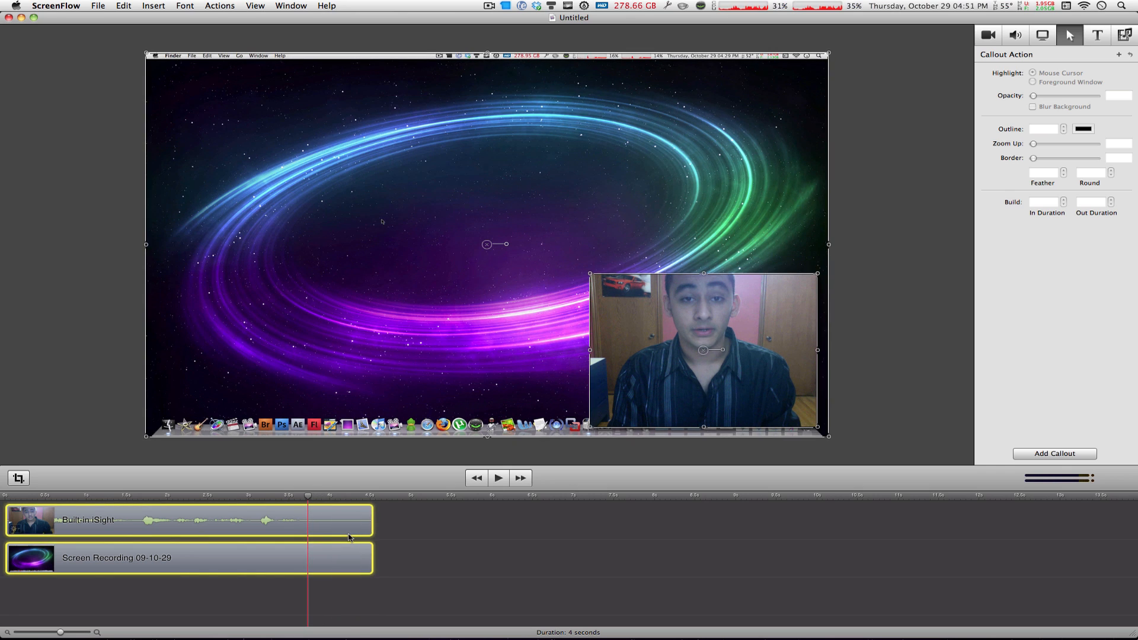
pyautogui.rightClick(321, 520)
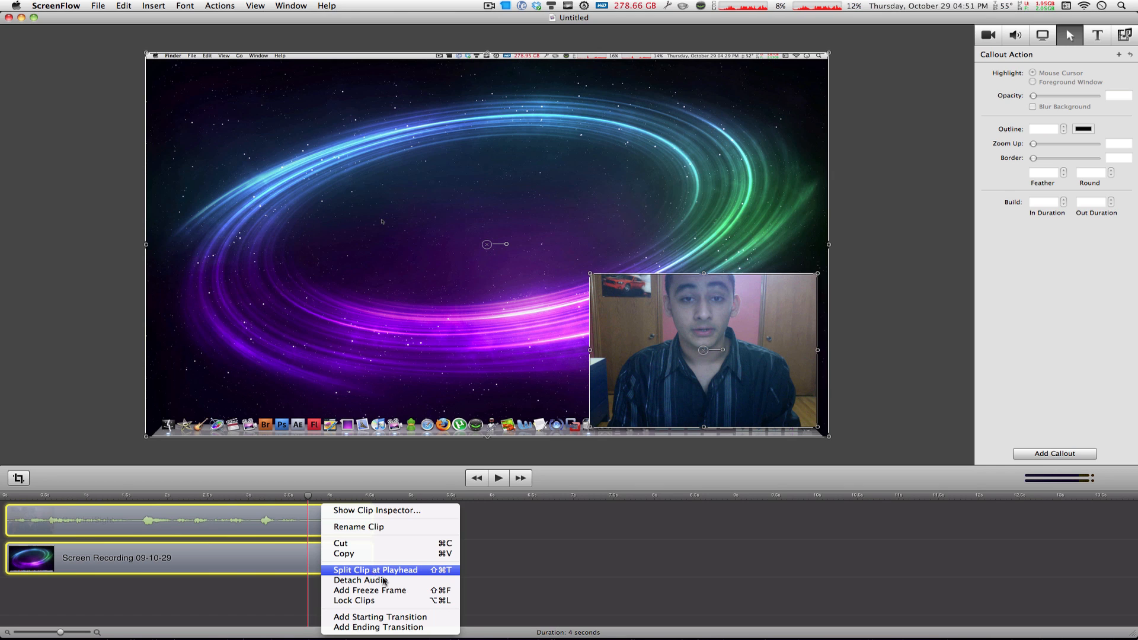
pyautogui.click(382, 574)
pyautogui.moveTo(399, 574); pyautogui.dragTo(308, 502)
pyautogui.moveTo(365, 529)
pyautogui.mouseDown()
pyautogui.moveTo(423, 532)
pyautogui.moveTo(363, 535)
pyautogui.mouseUp()
pyautogui.click(474, 567)
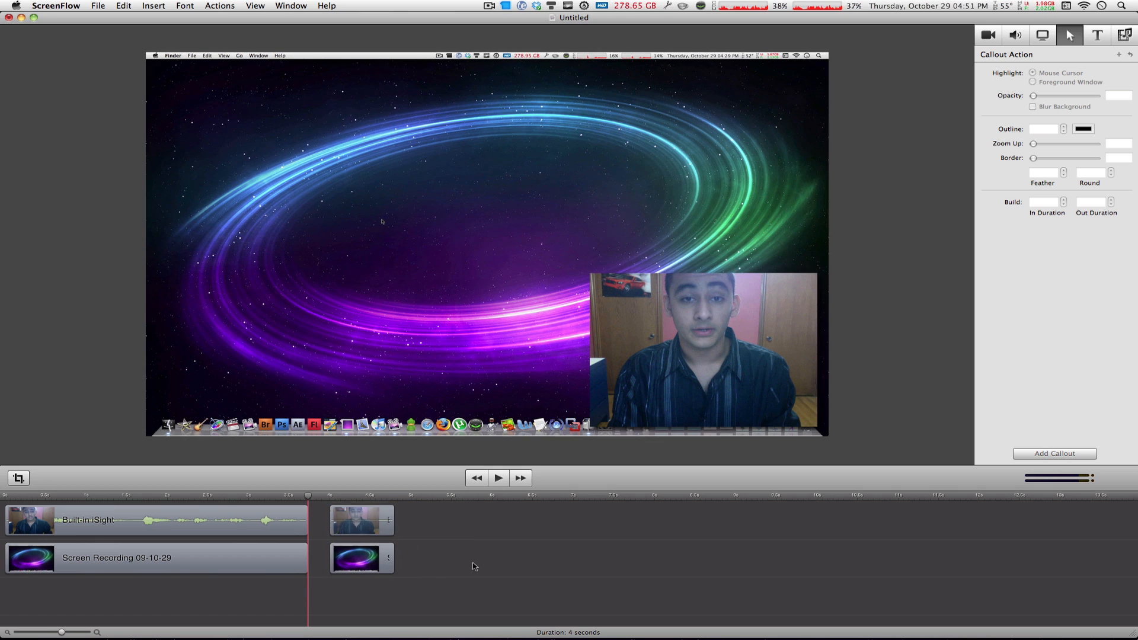
pyautogui.press('super+z')
pyautogui.press('super+z')
pyautogui.press('super+z')
pyautogui.press('super+z')
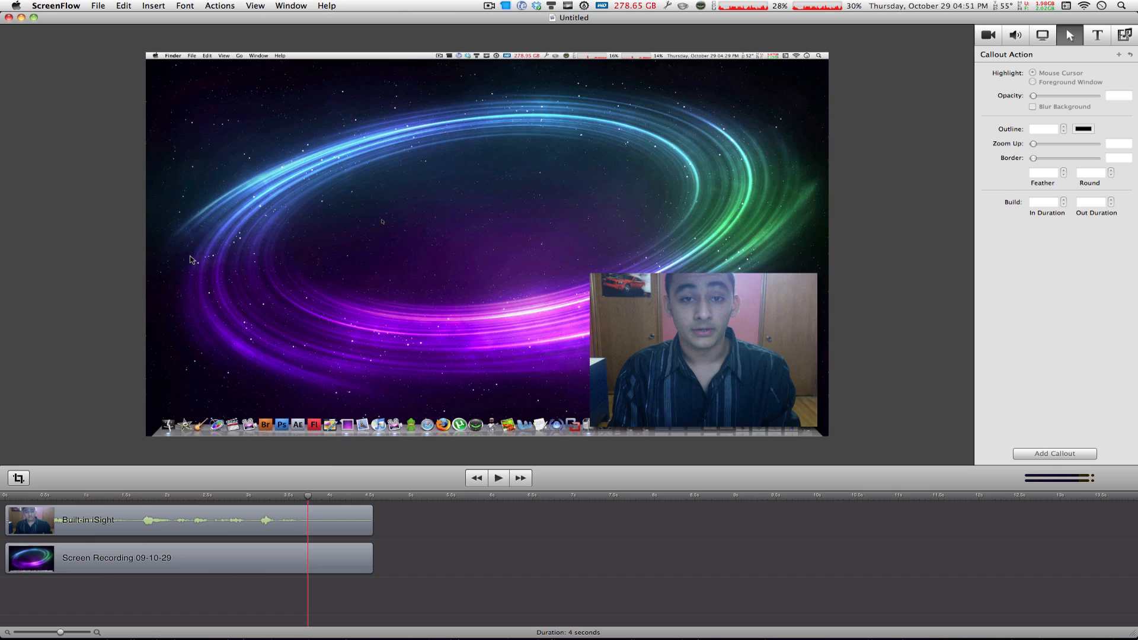
# - Split both clips at the playhead with Split Clip and delete the trailing pieces
pyautogui.click(315, 516)
pyautogui.keyDown('shift'); pyautogui.click(330, 556); pyautogui.keyUp('shift')
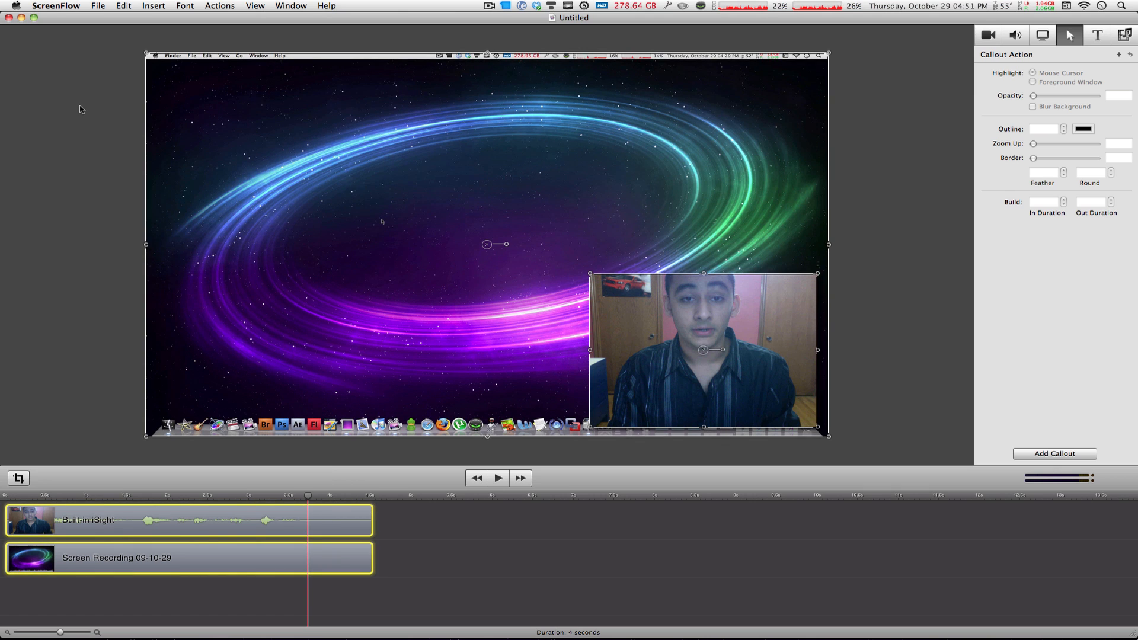
pyautogui.click(124, 6)
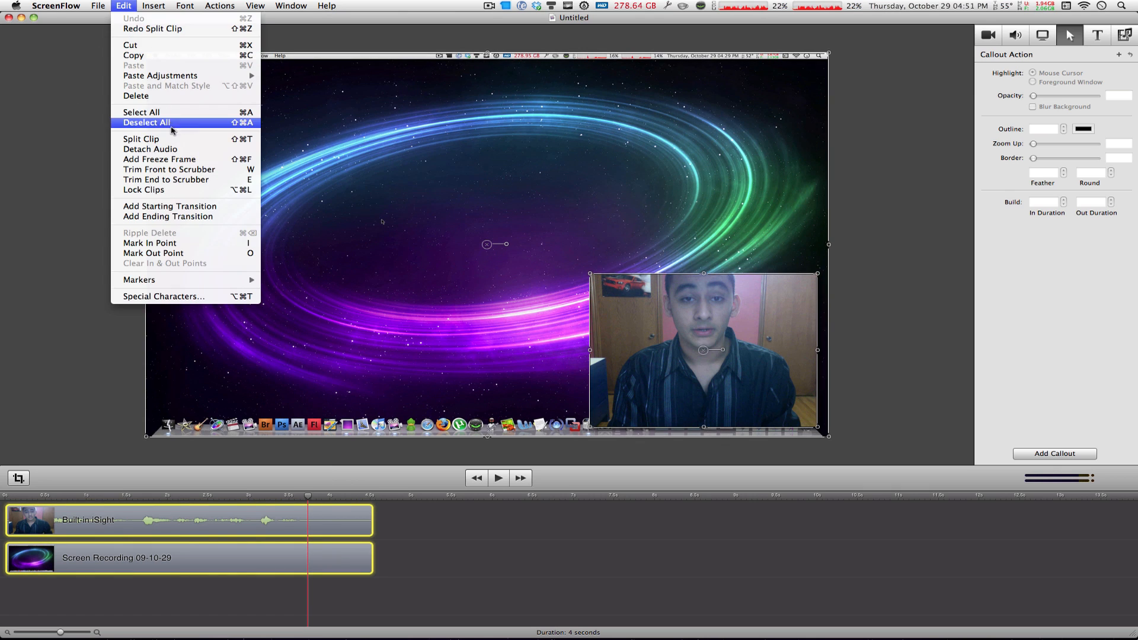
pyautogui.click(496, 596)
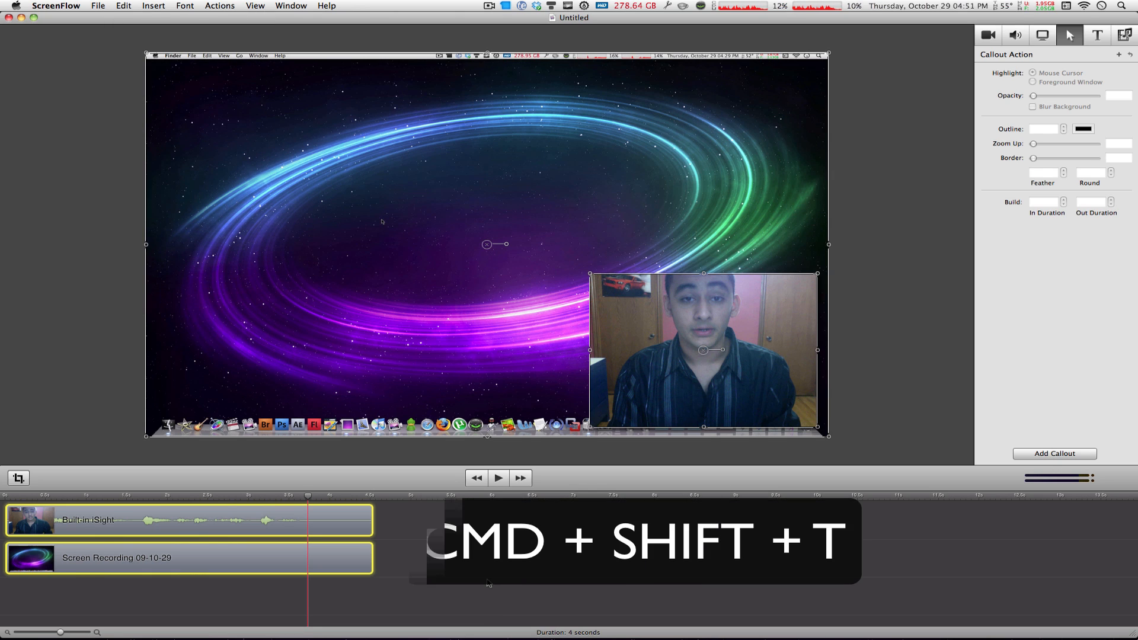
pyautogui.press('cmd+shift+t')
pyautogui.moveTo(449, 597); pyautogui.dragTo(353, 517)
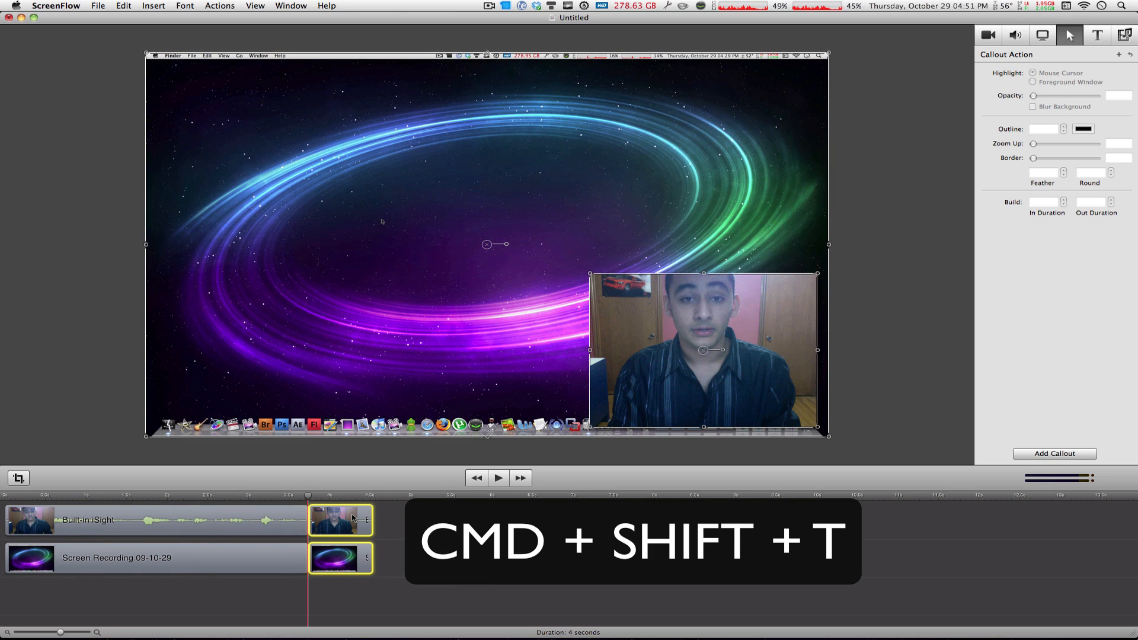
pyautogui.press('Delete')
# - Move the webcam clip to start where the screen recording ends and scrub the playhead into it
pyautogui.click(298, 501)
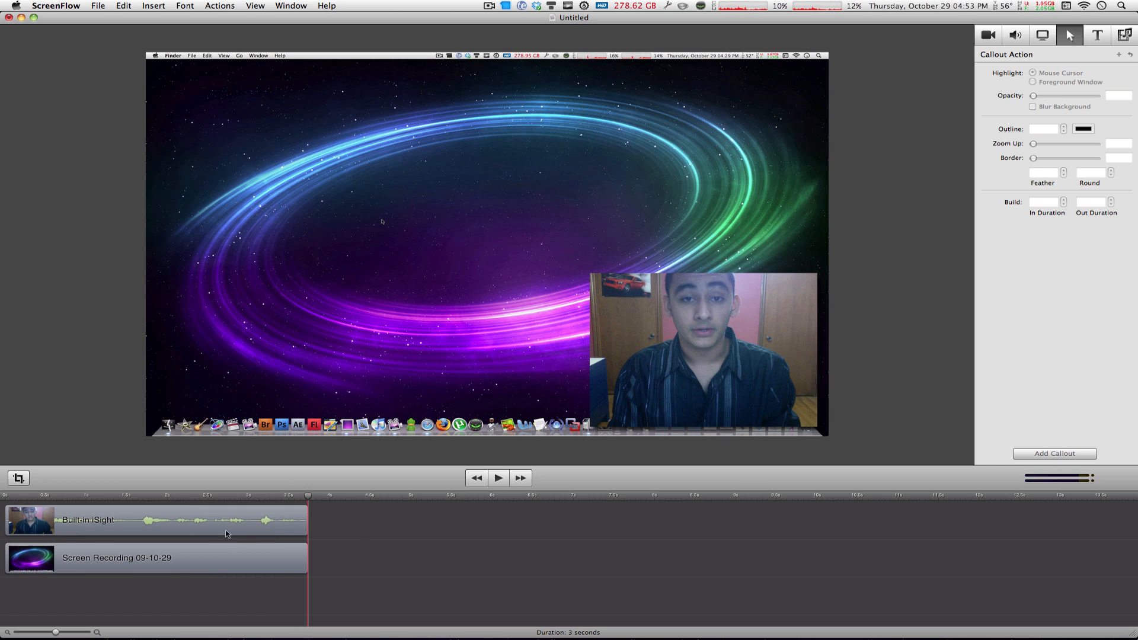
pyautogui.moveTo(225, 533); pyautogui.dragTo(575, 519)
pyautogui.click(224, 548)
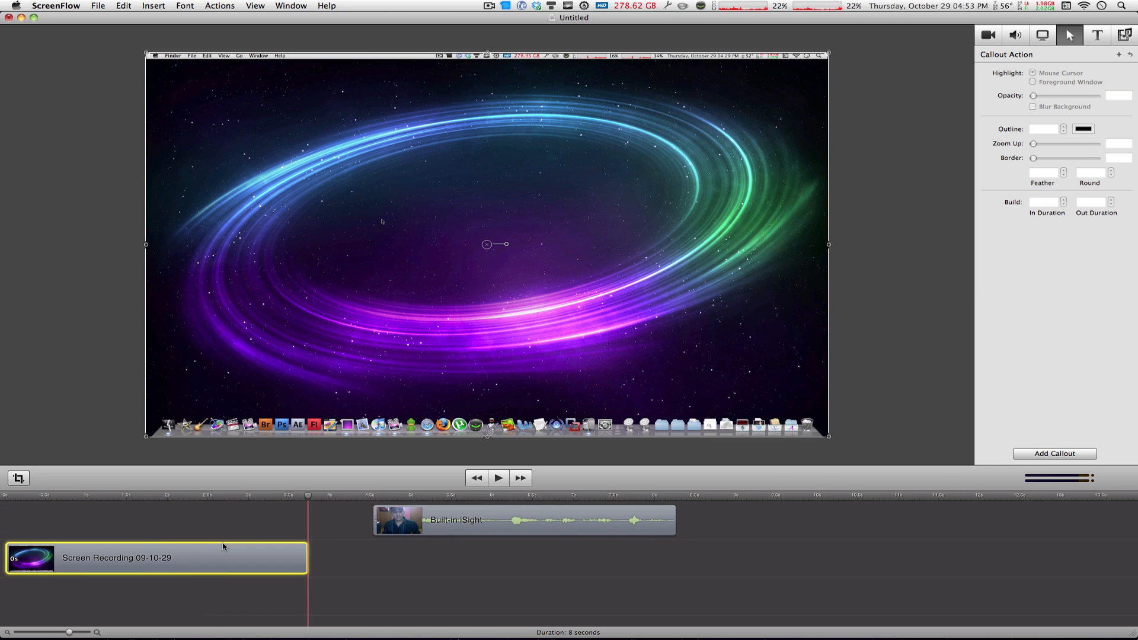
pyautogui.moveTo(451, 533); pyautogui.dragTo(384, 523)
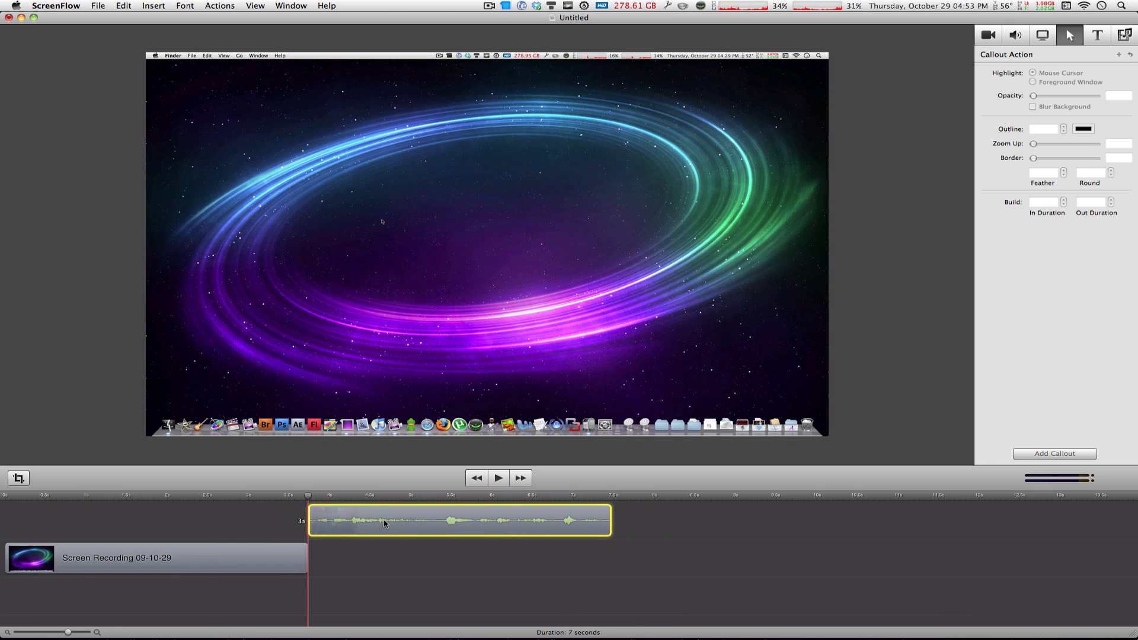
pyautogui.click(298, 538)
pyautogui.moveTo(264, 496); pyautogui.dragTo(368, 523)
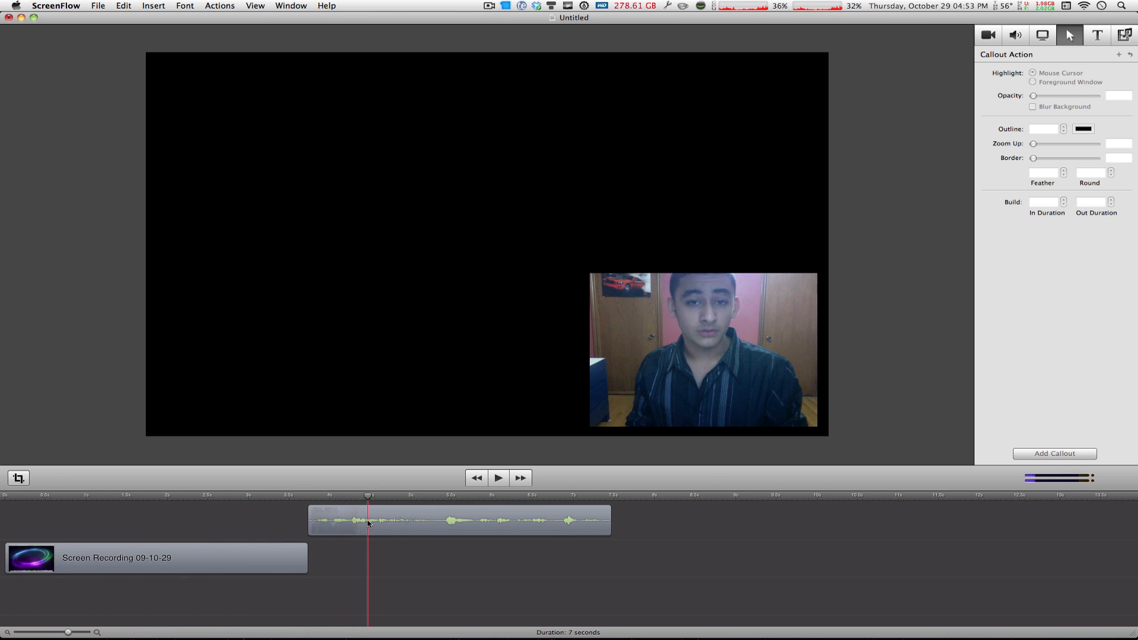
# - Move the webcam clip earlier so it starts shortly after the timeline begins, overlapping the screen recording
pyautogui.click(388, 523)
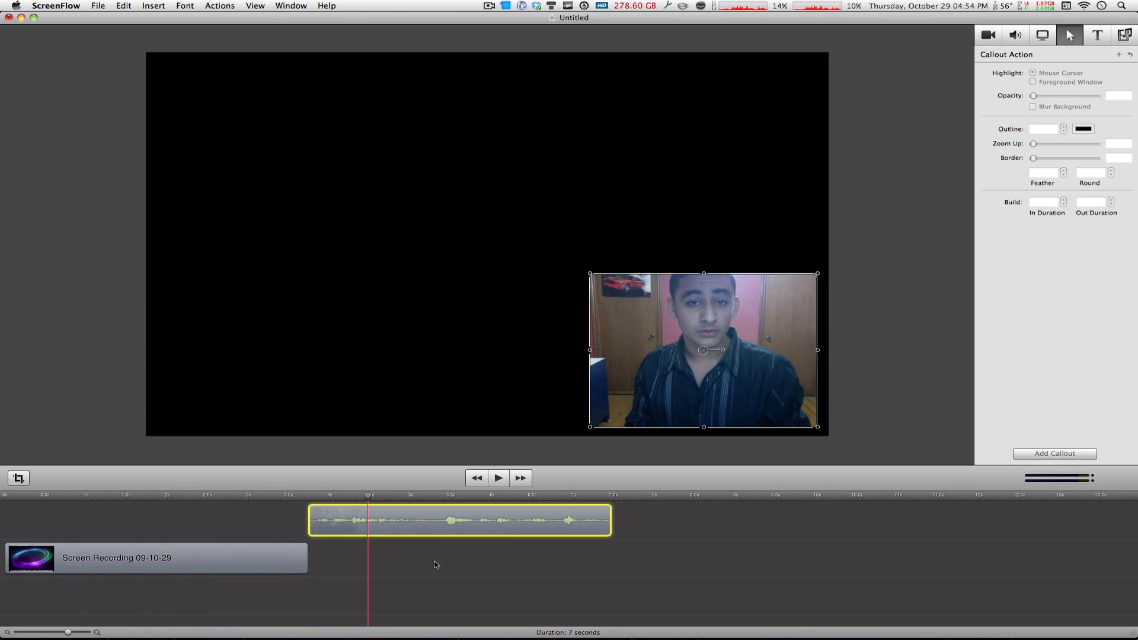
pyautogui.moveTo(322, 521); pyautogui.dragTo(136, 504)
pyautogui.click(114, 573)
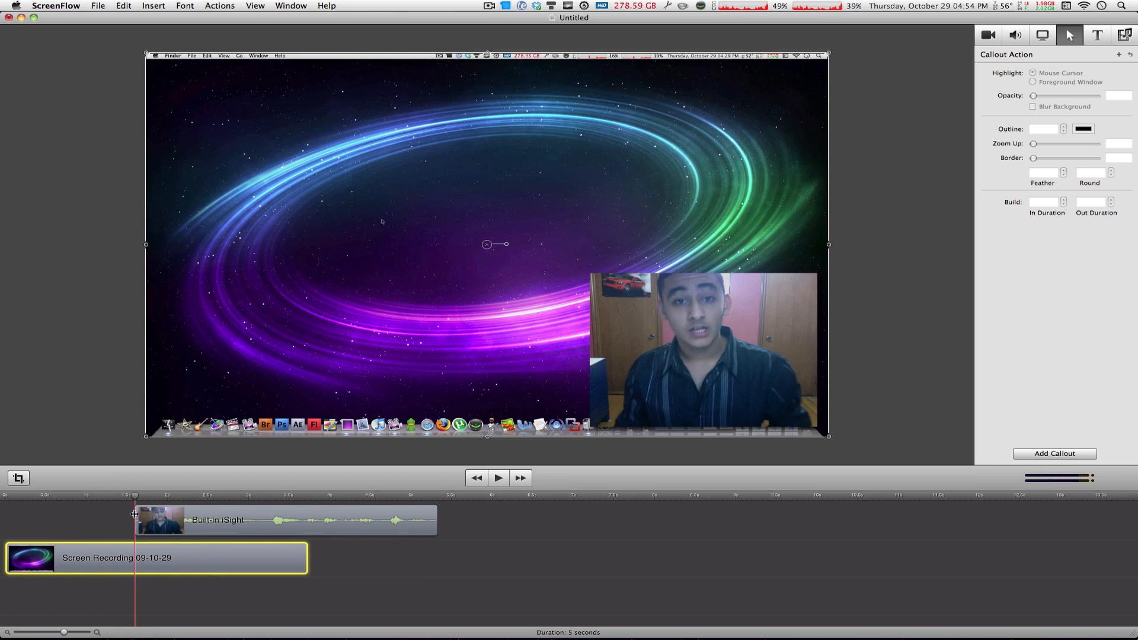
# - Add a starting transition to the webcam clip and change its type to Inner Cube
pyautogui.moveTo(158, 527)
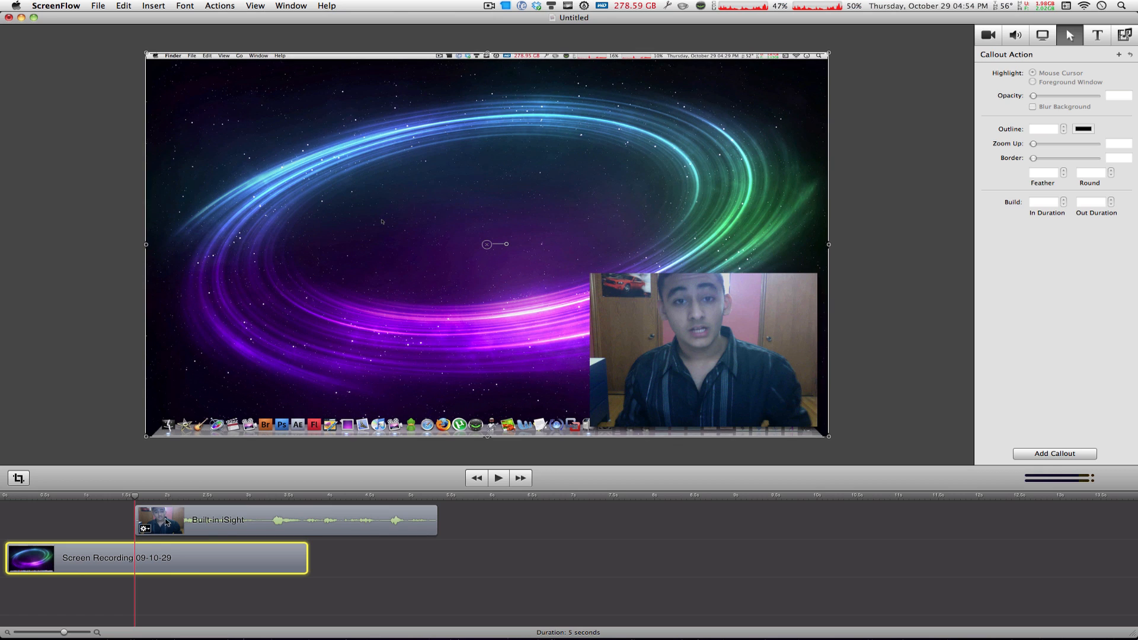
pyautogui.rightClick(168, 521)
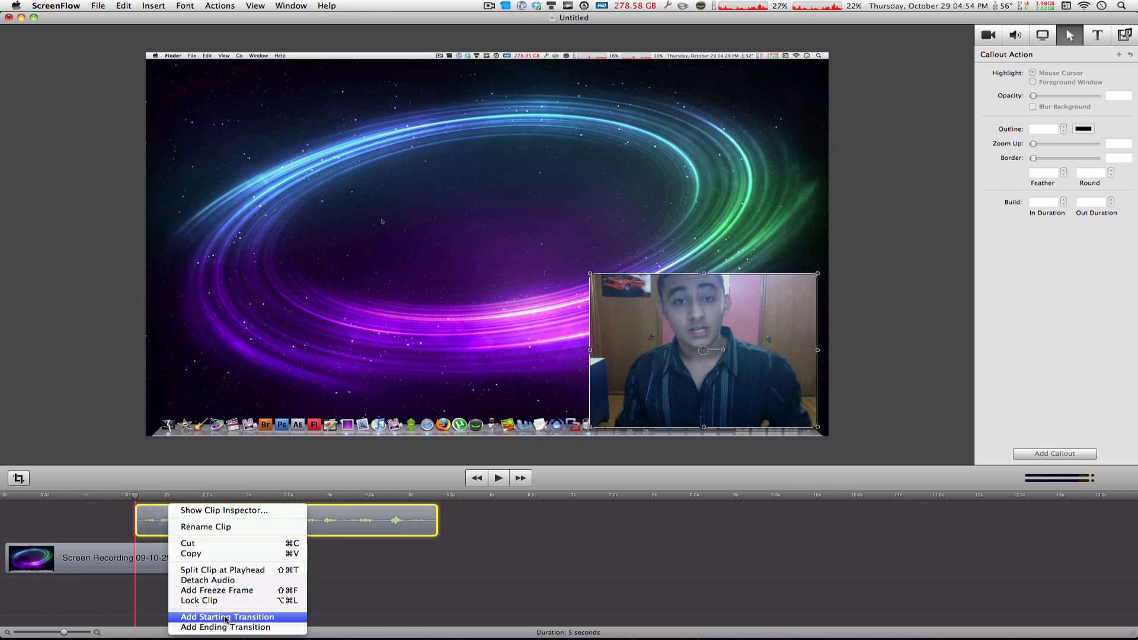
pyautogui.click(225, 617)
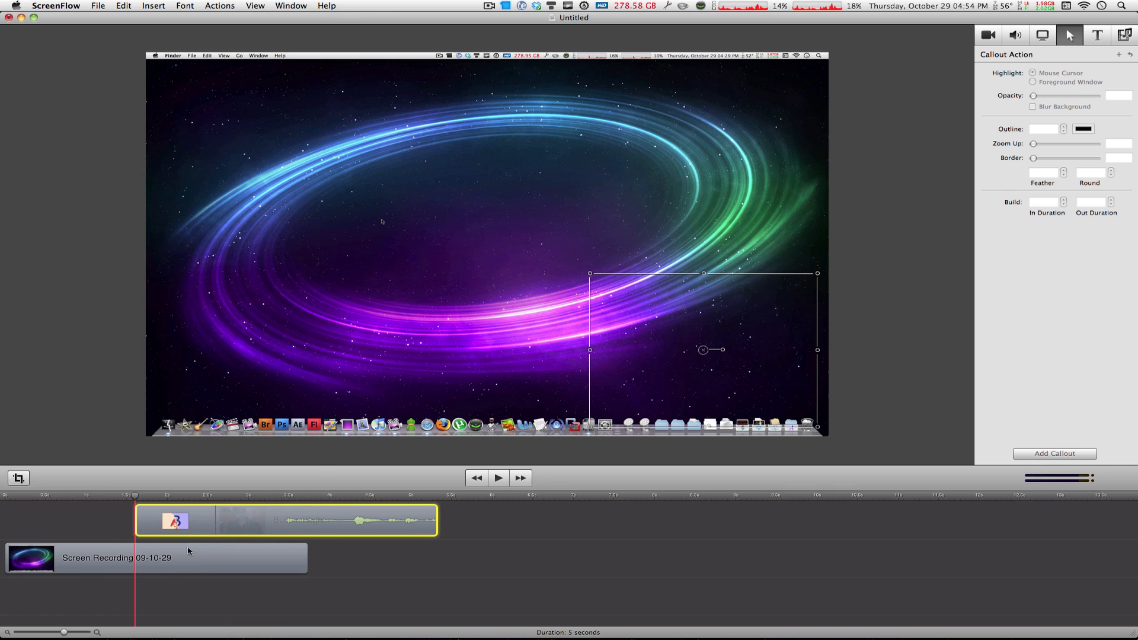
pyautogui.click(186, 520)
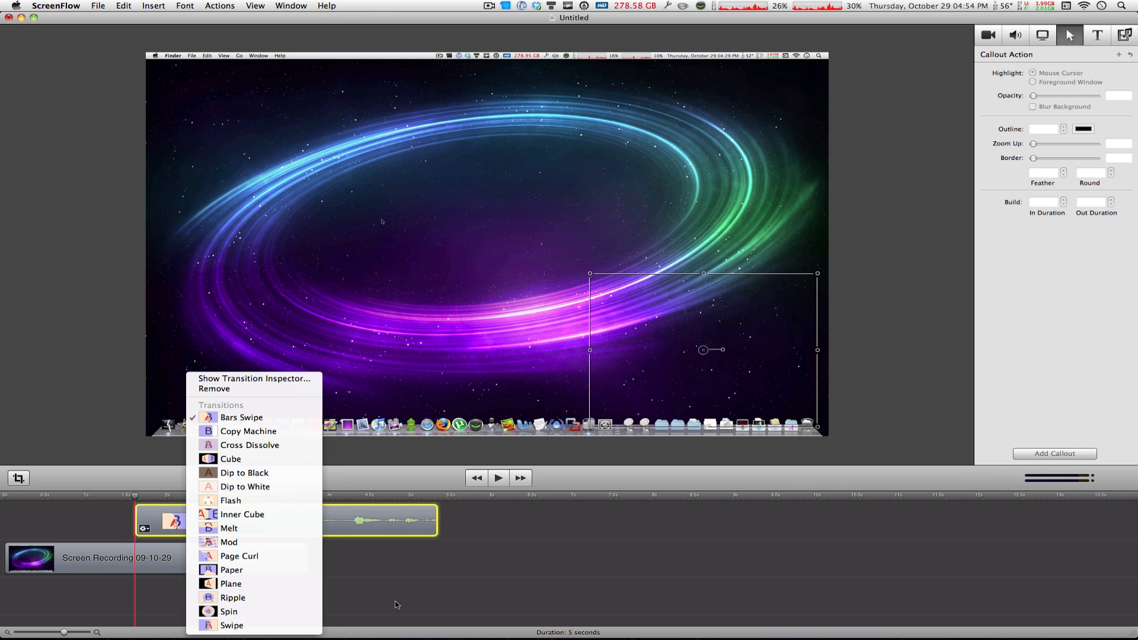
pyautogui.click(156, 552)
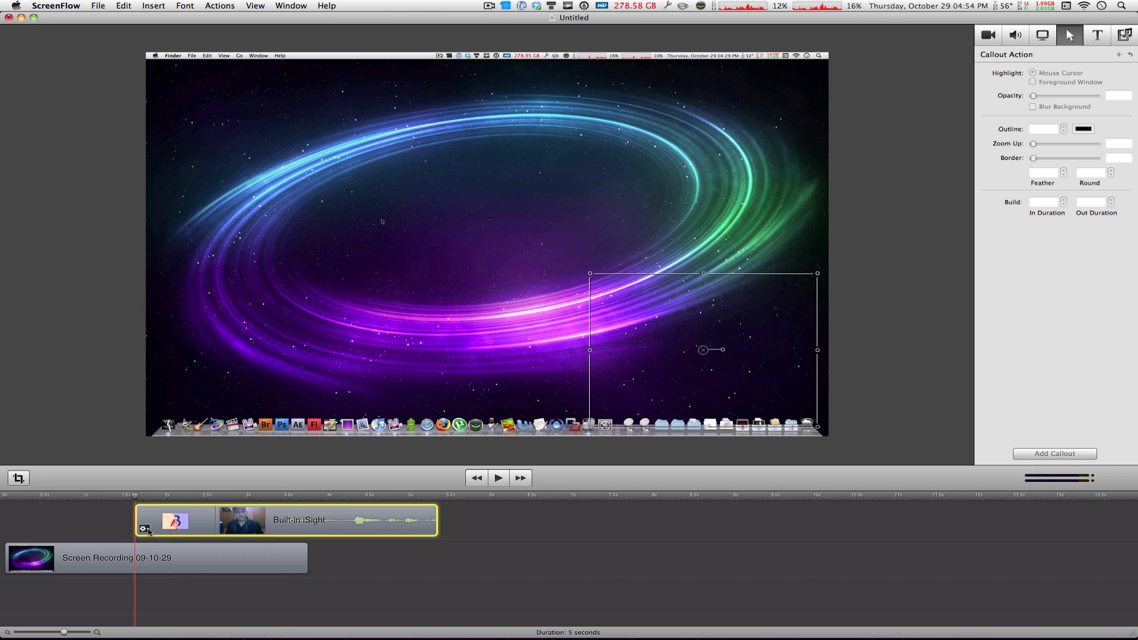
pyautogui.click(147, 529)
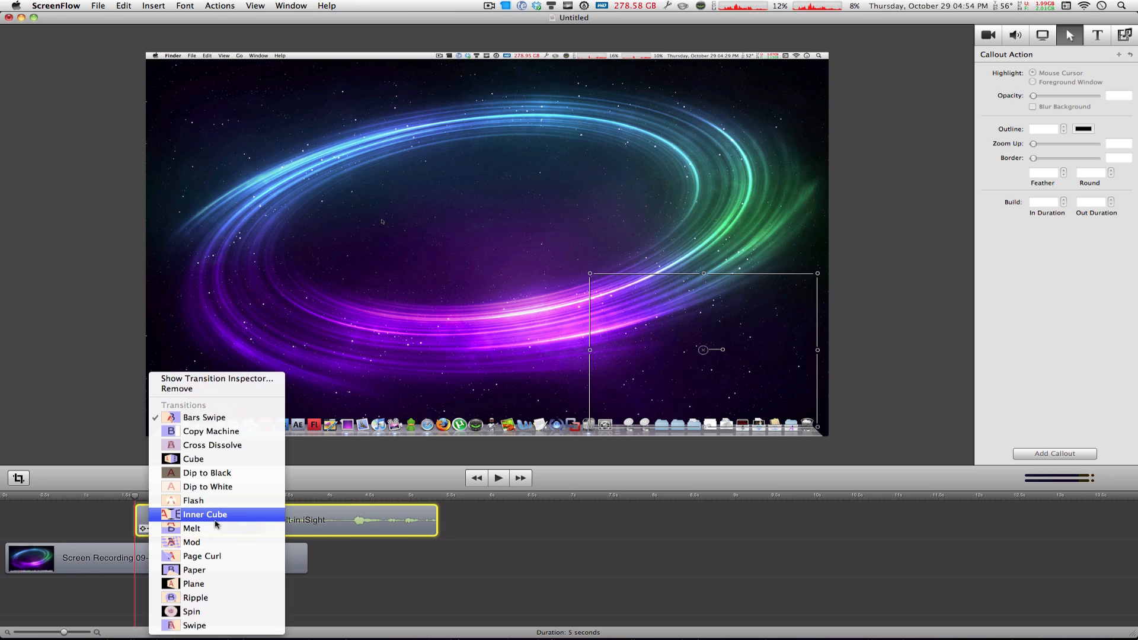
pyautogui.click(214, 514)
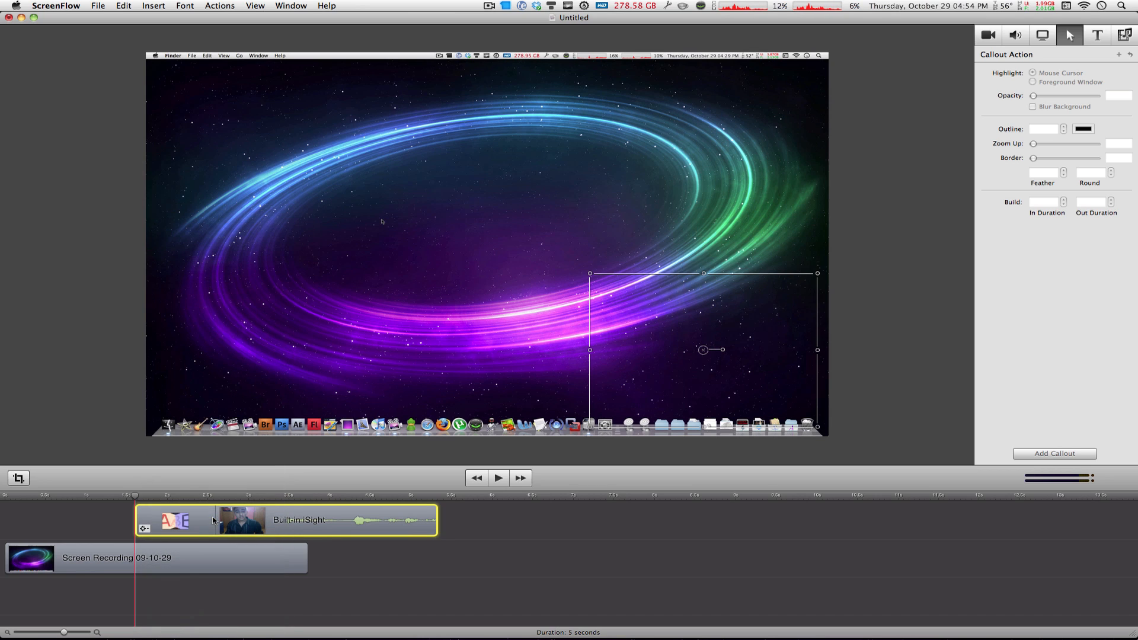
pyautogui.click(193, 589)
# - Play the timeline from the start to preview the webcam transition, then return the playhead to the start
pyautogui.moveTo(136, 502); pyautogui.dragTo(6, 502)
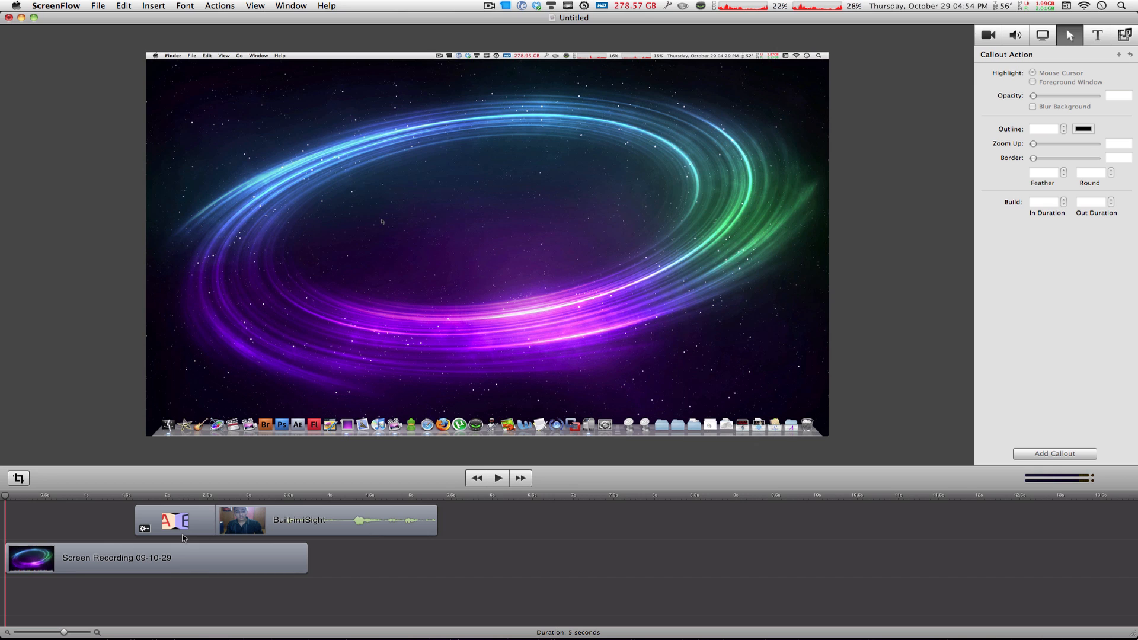
pyautogui.press('space')
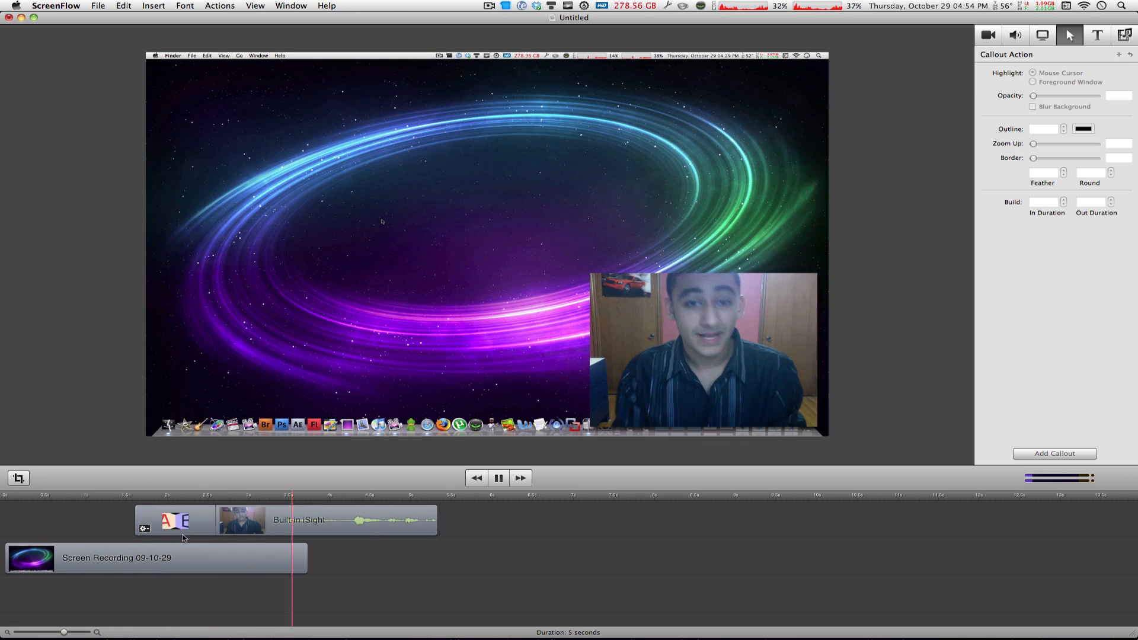
pyautogui.click(387, 535)
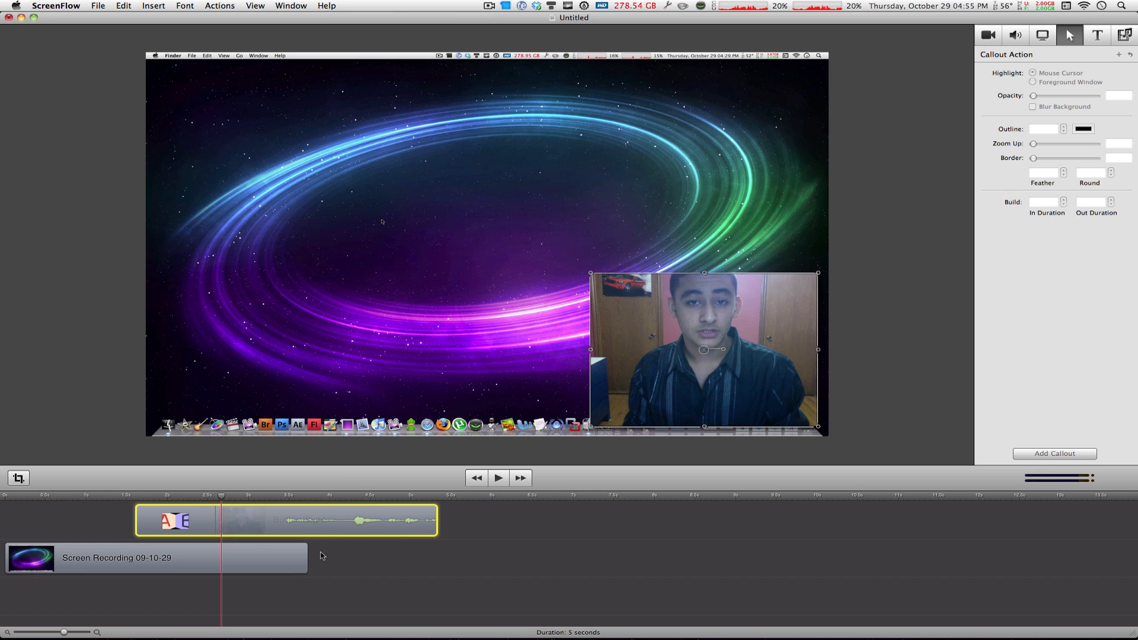
pyautogui.click(3, 499)
# - Add a starting transition to the screen recording clip and change its type to Plane
pyautogui.rightClick(30, 548)
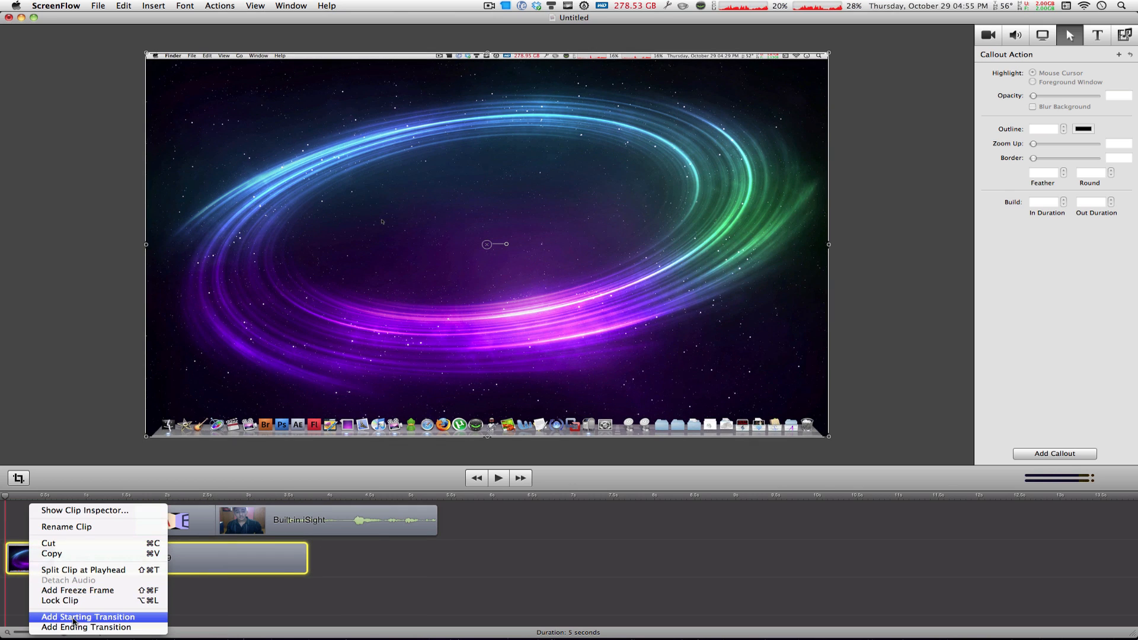
pyautogui.click(74, 618)
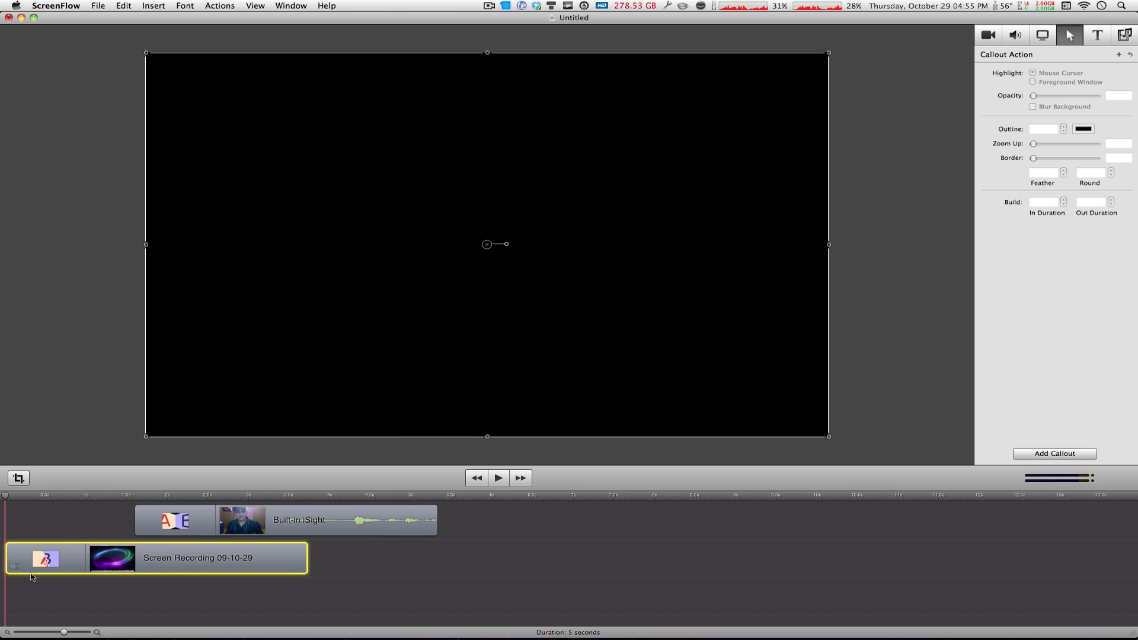
pyautogui.rightClick(16, 571)
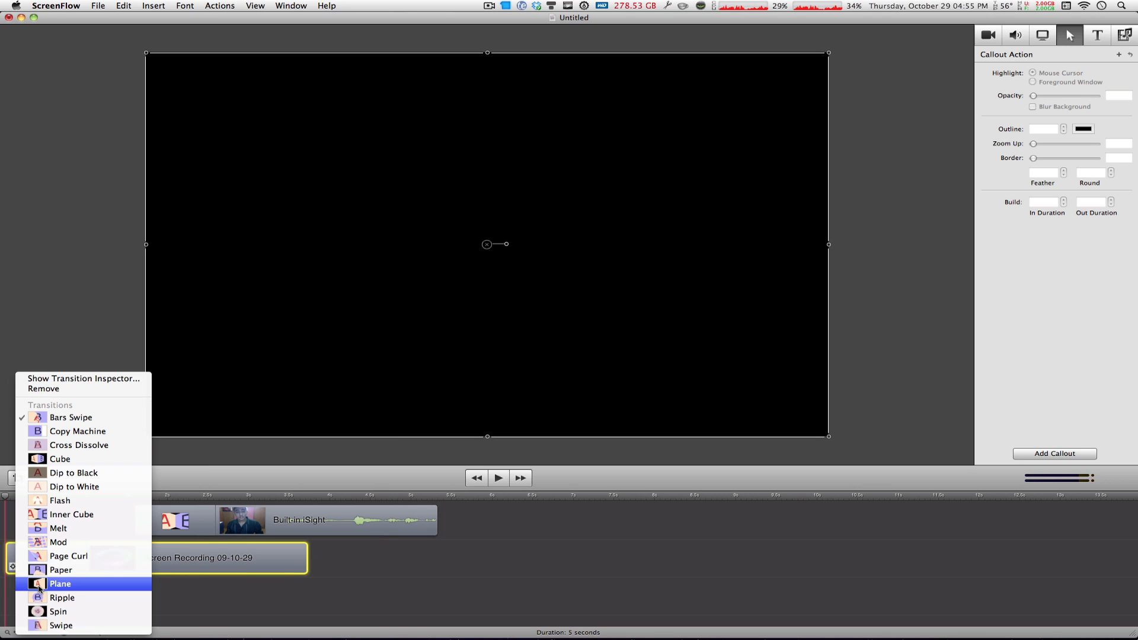
pyautogui.click(70, 575)
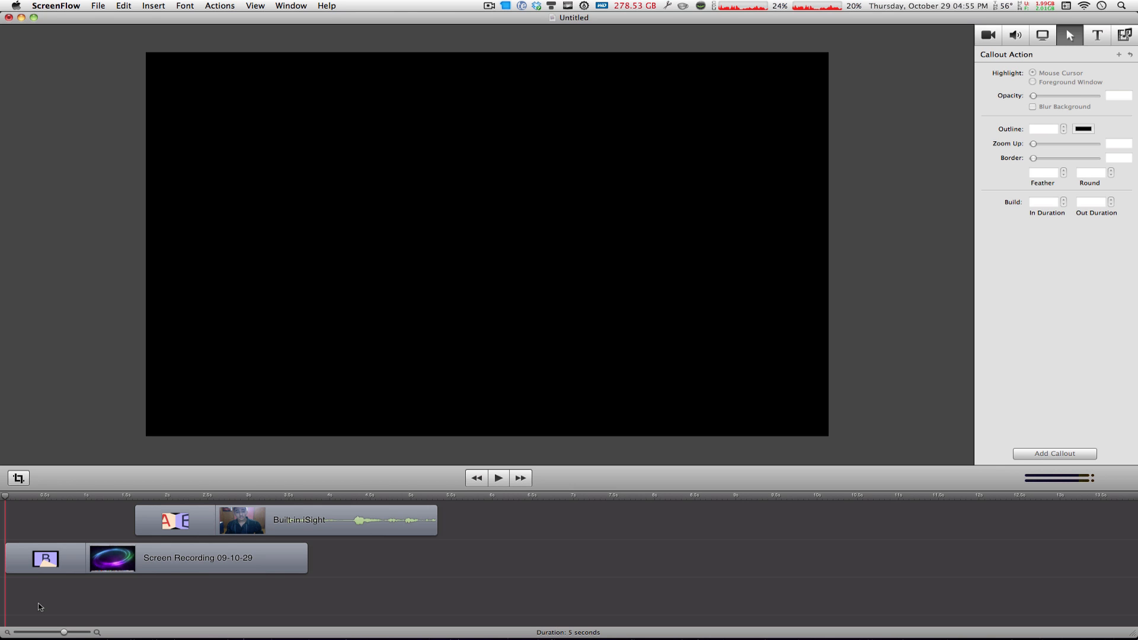
# - Play the timeline briefly to preview the Plane transition
pyautogui.press('space')
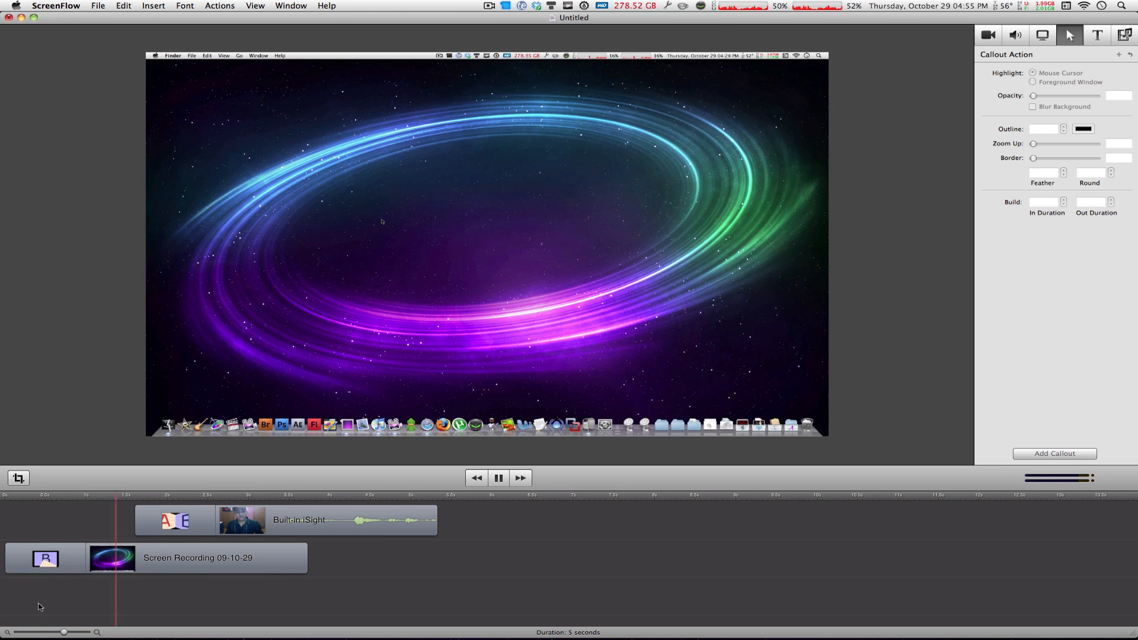
pyautogui.press('space')
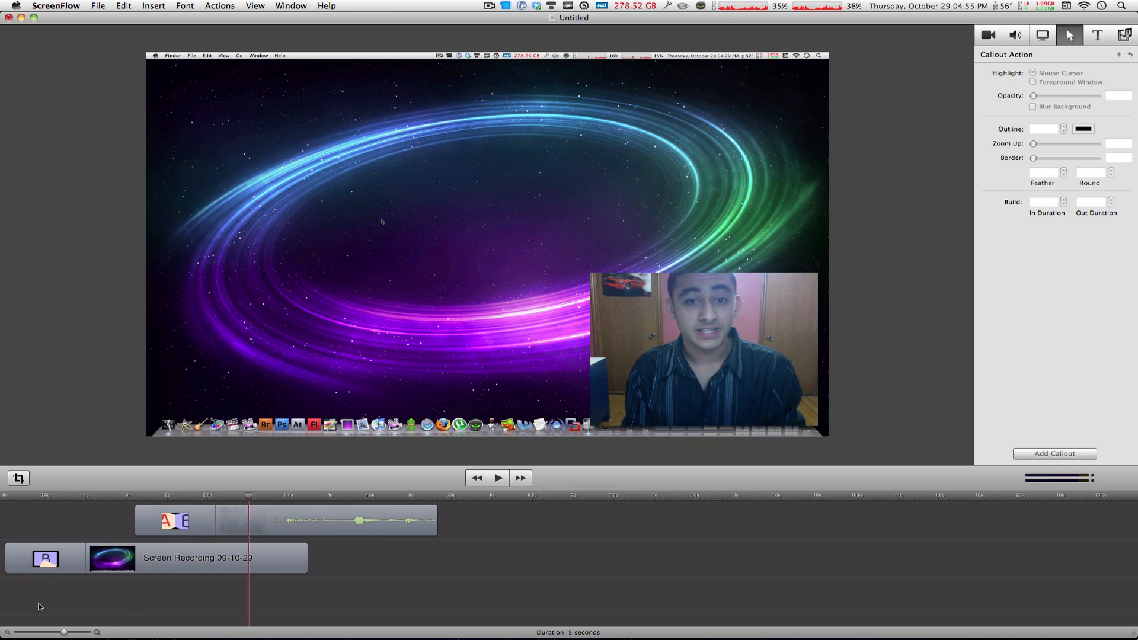